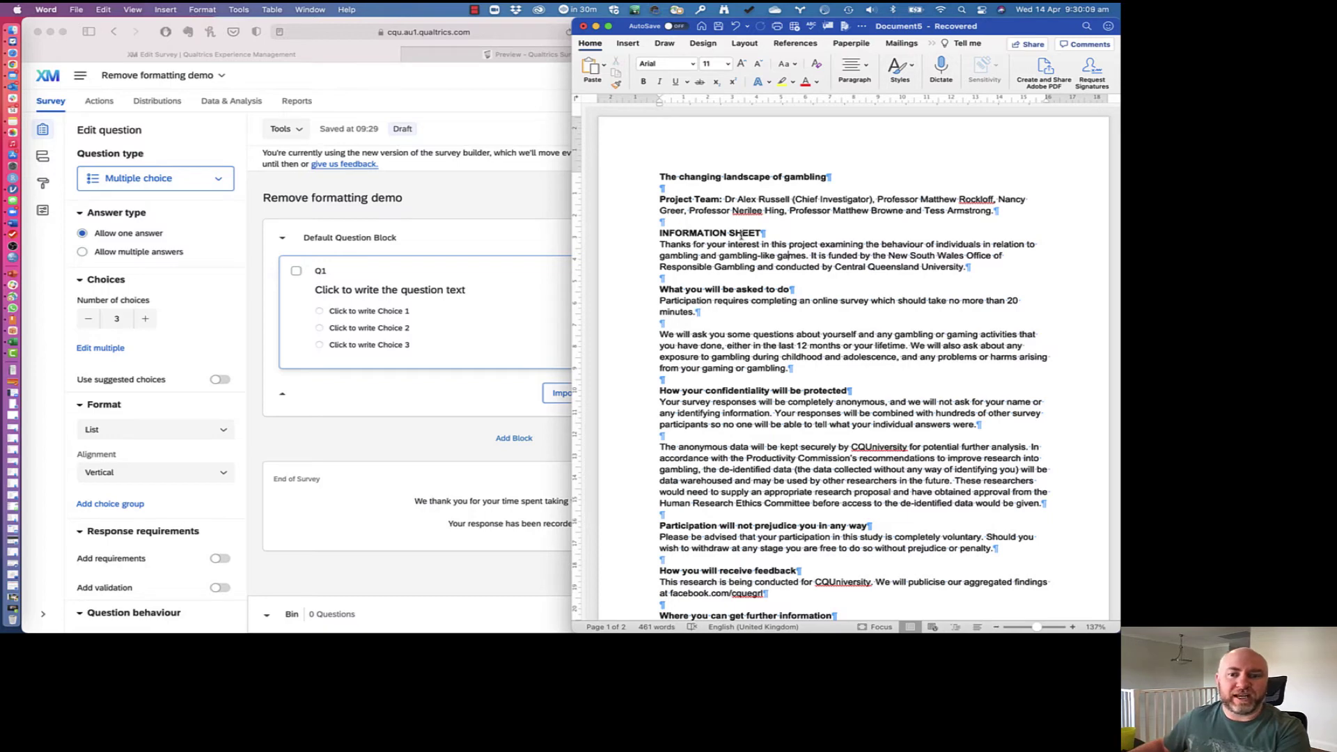
Step: Copy the entire Word information sheet and paste it over Q1's placeholder question text
scroll(850, 580, "down", 5)
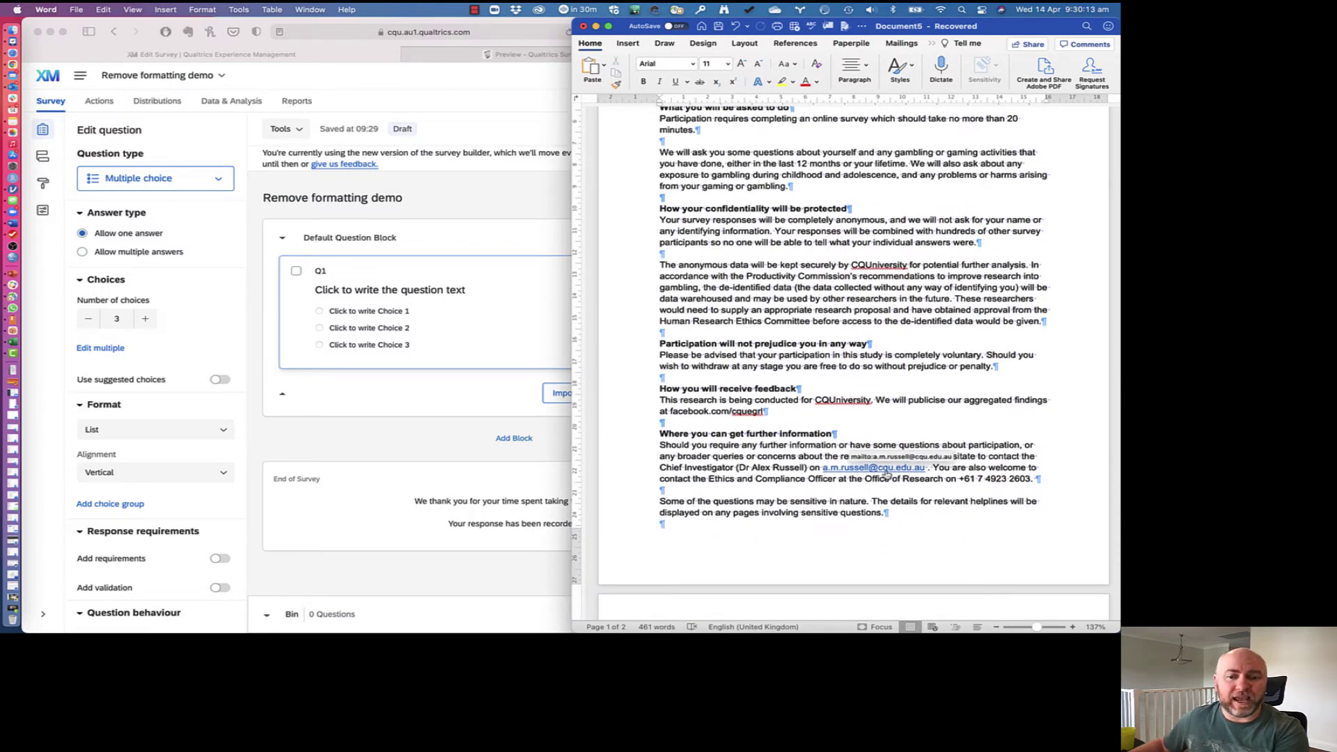
scroll(886, 474, "down", 6)
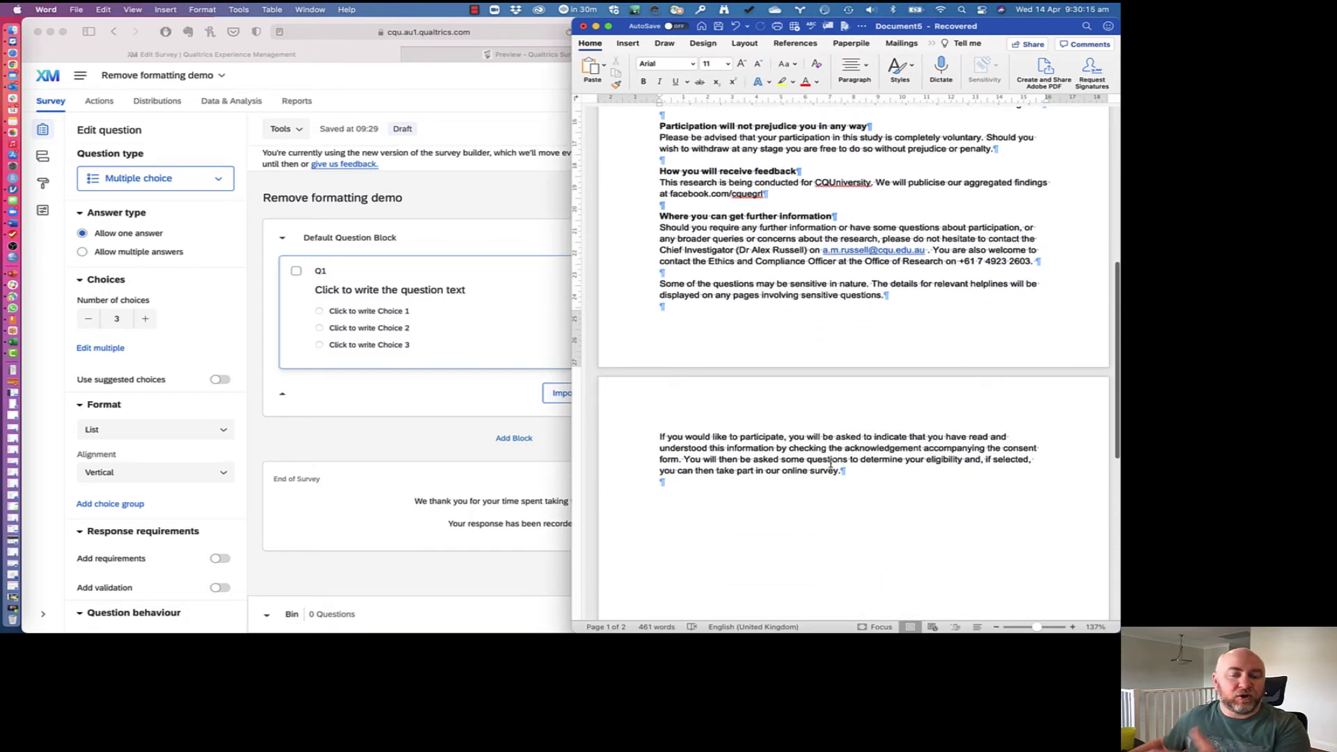
scroll(831, 464, "up", 5)
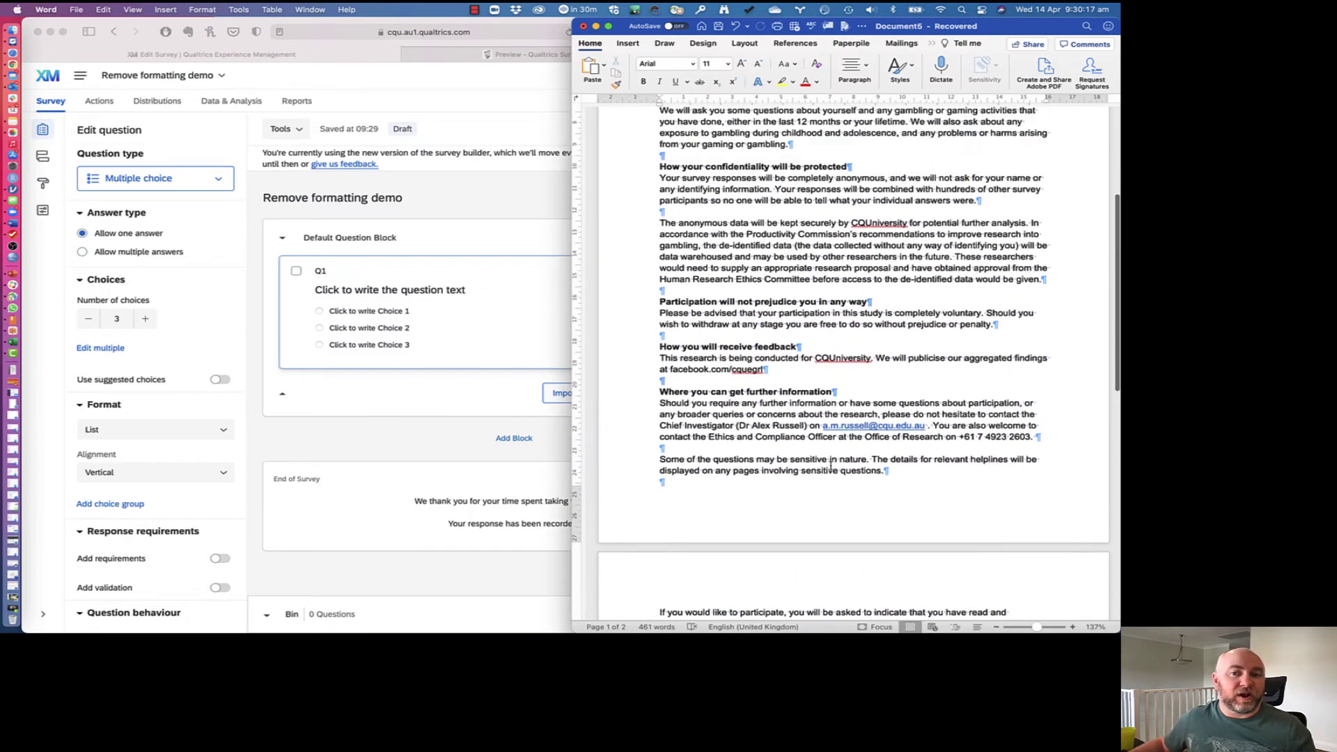
scroll(831, 464, "up", 6)
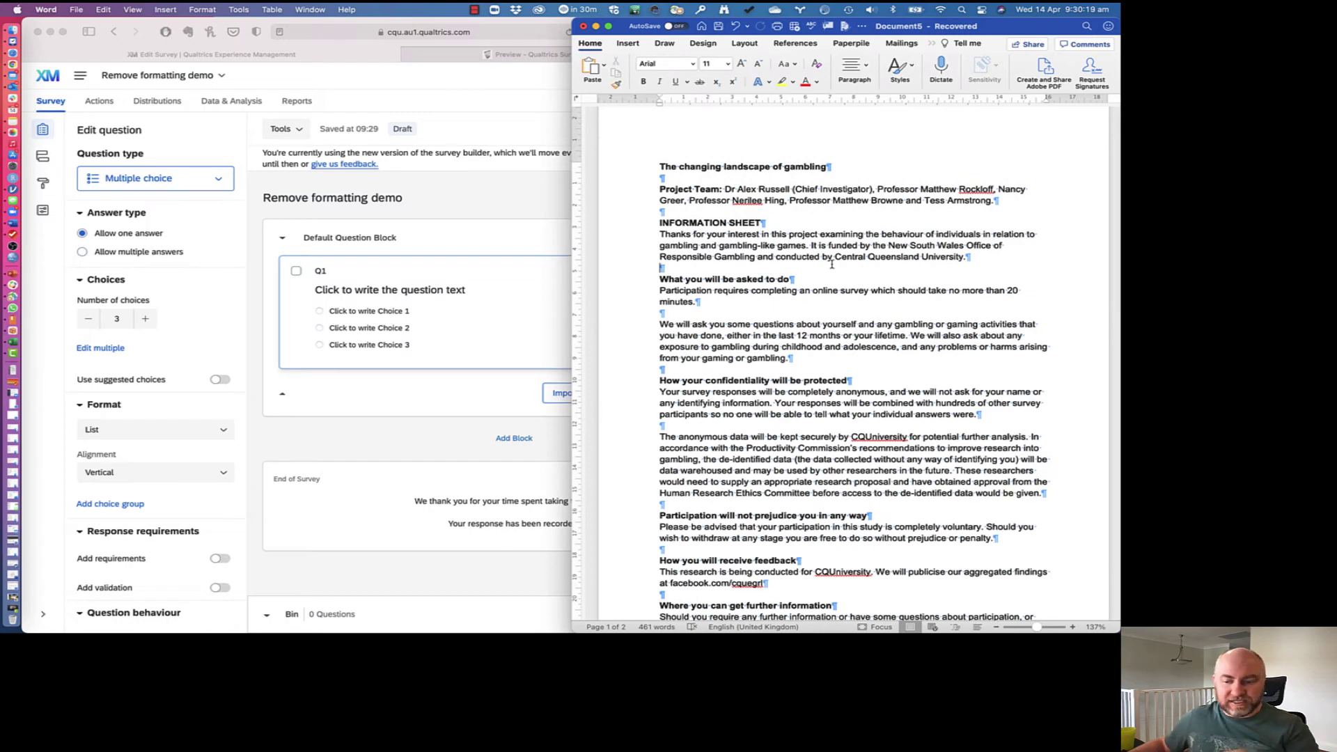
key("super+a")
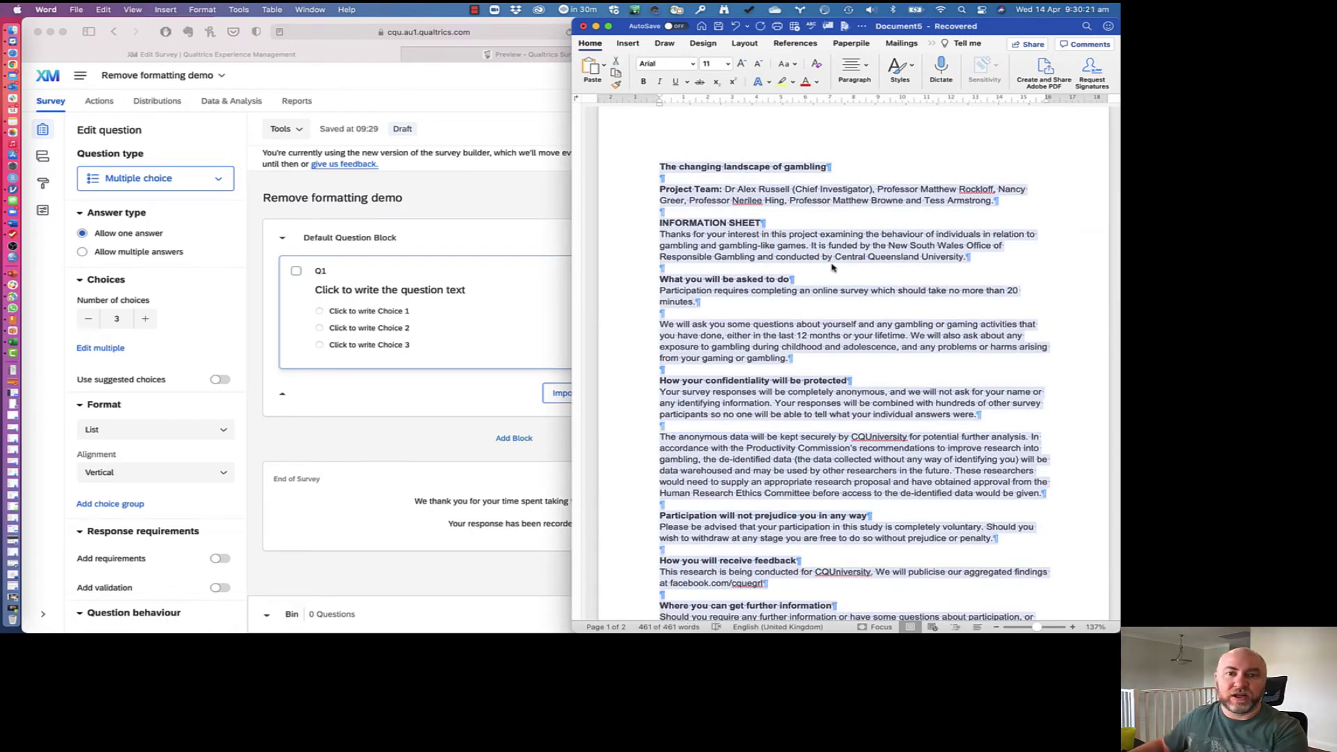
key("super+c")
left_click(411, 291)
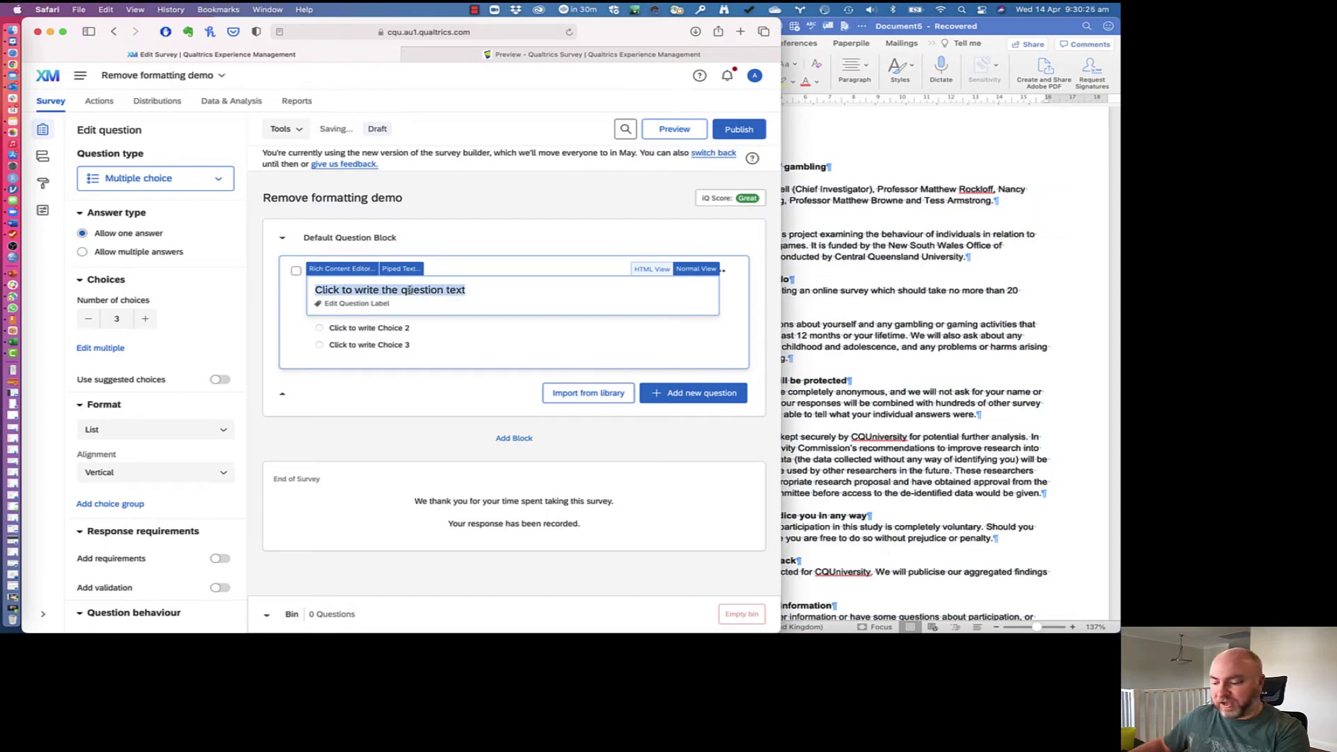
key("super+v")
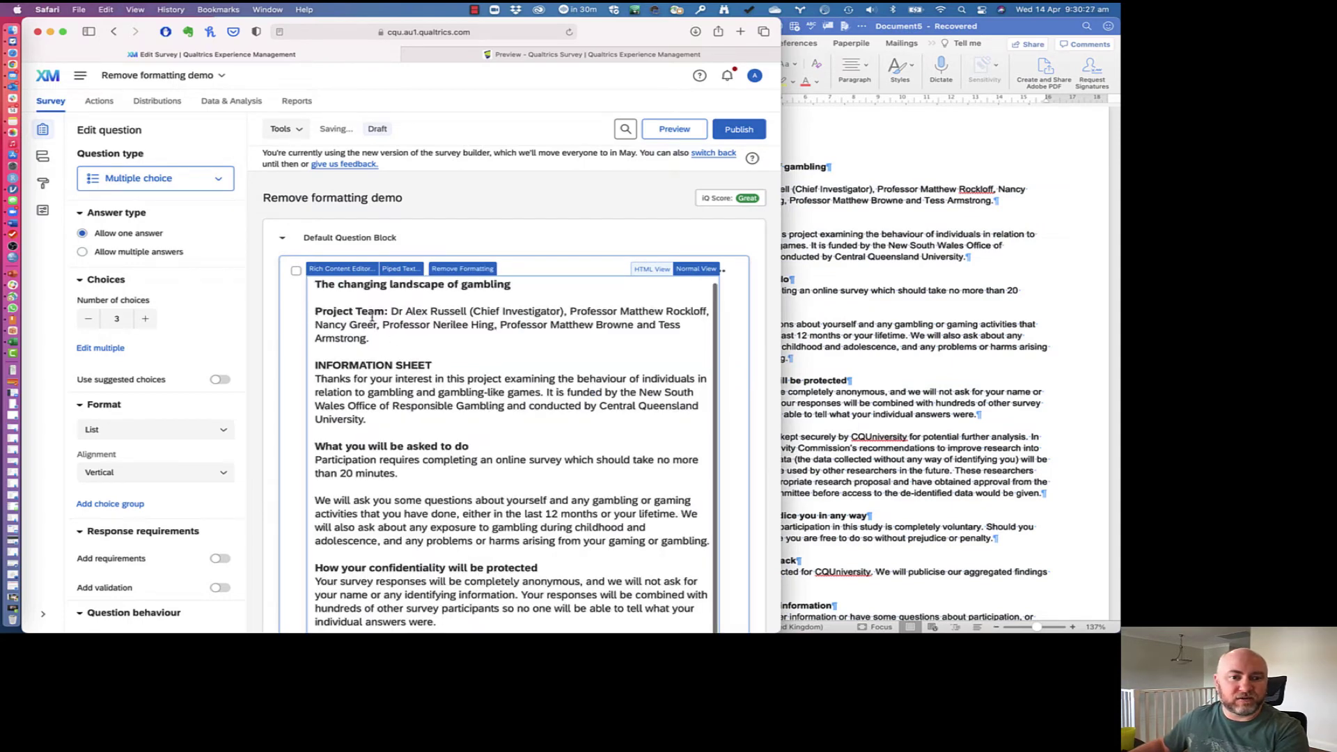
scroll(421, 344, "down", 5)
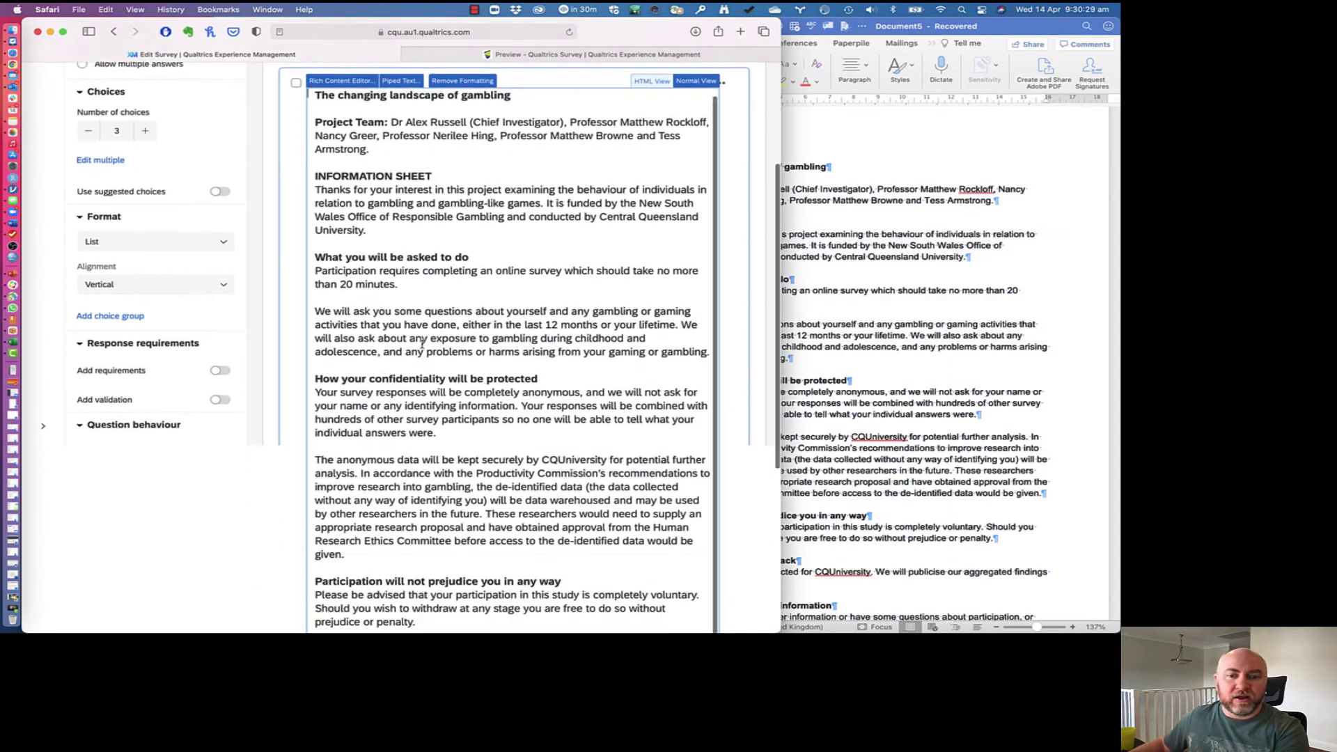
scroll(421, 344, "down", 4)
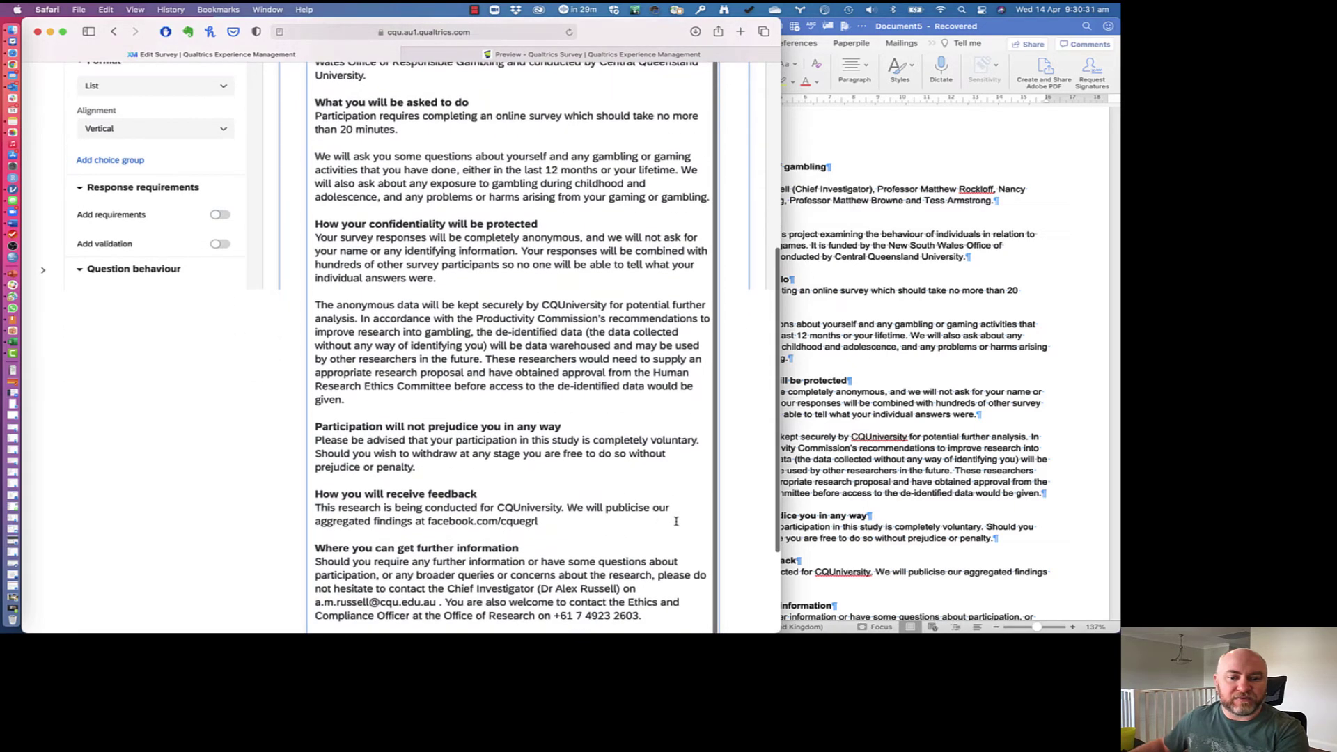
scroll(723, 550, "down", 2)
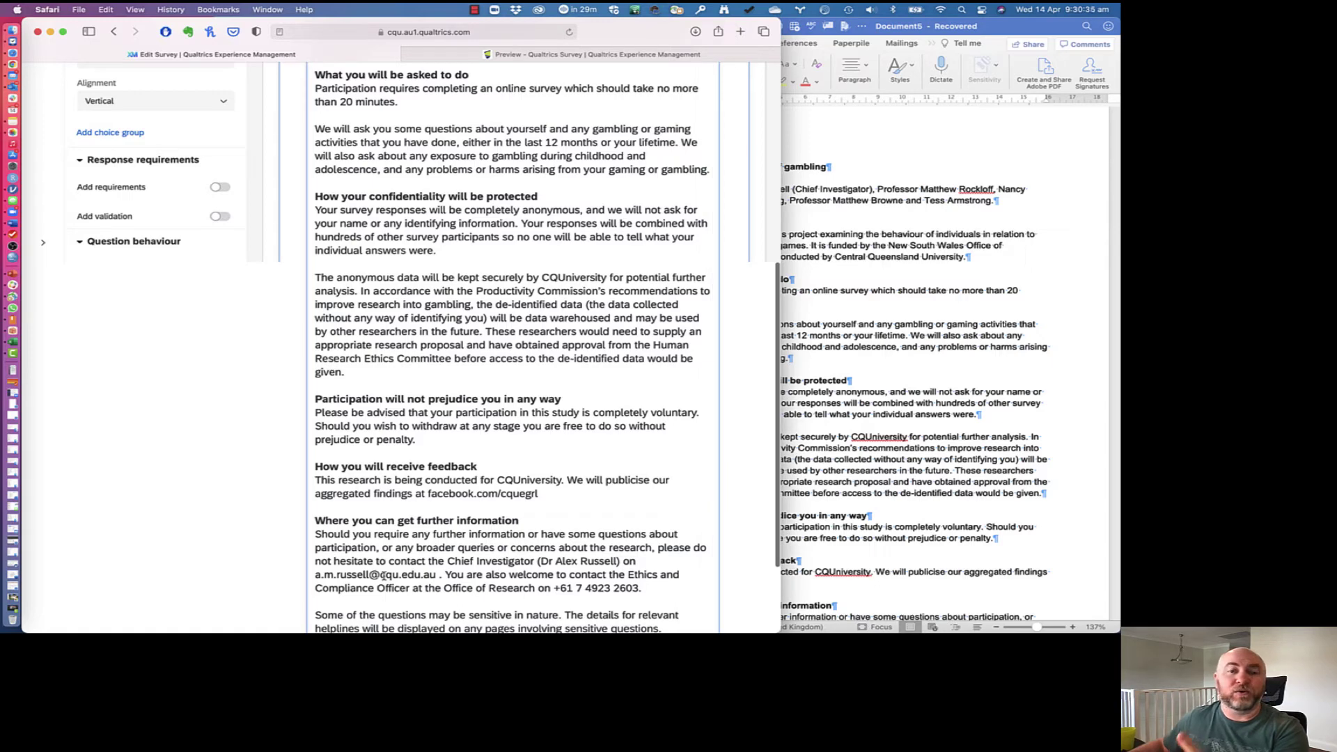
left_click(746, 265)
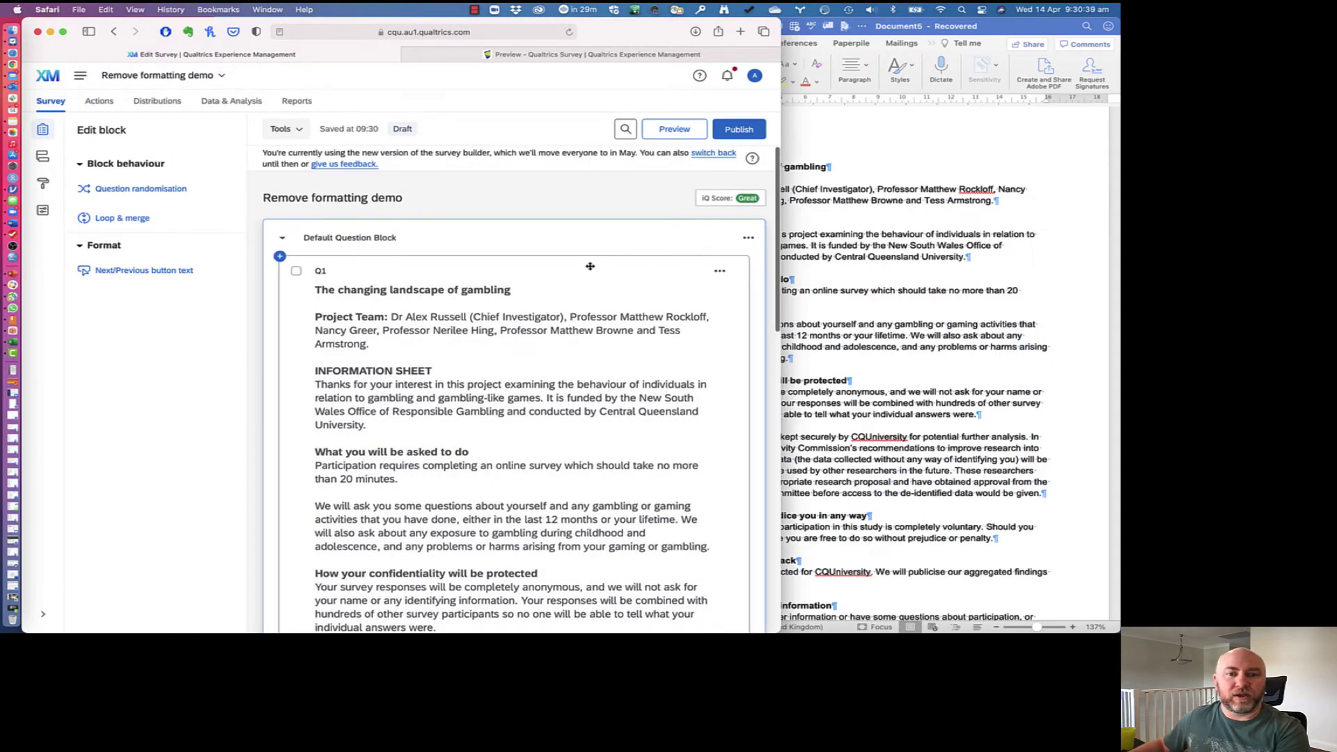
left_click(668, 131)
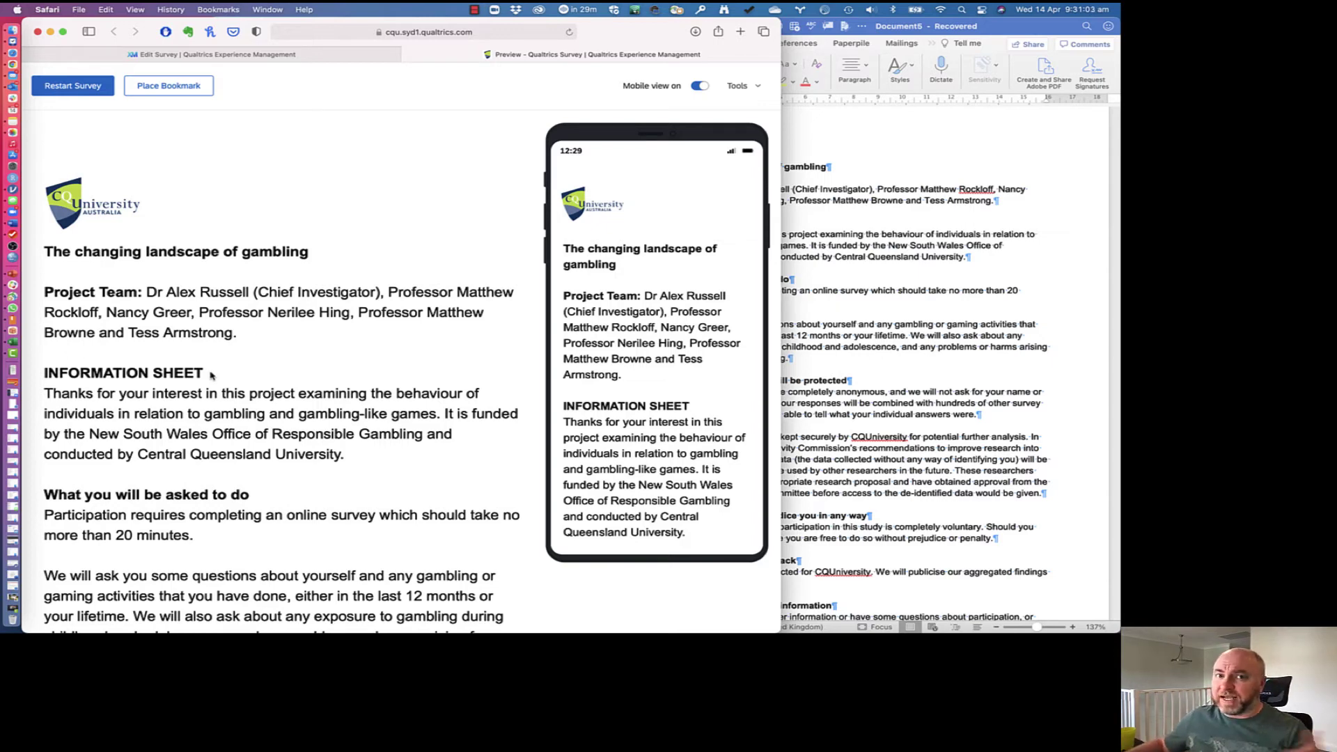
left_click(241, 55)
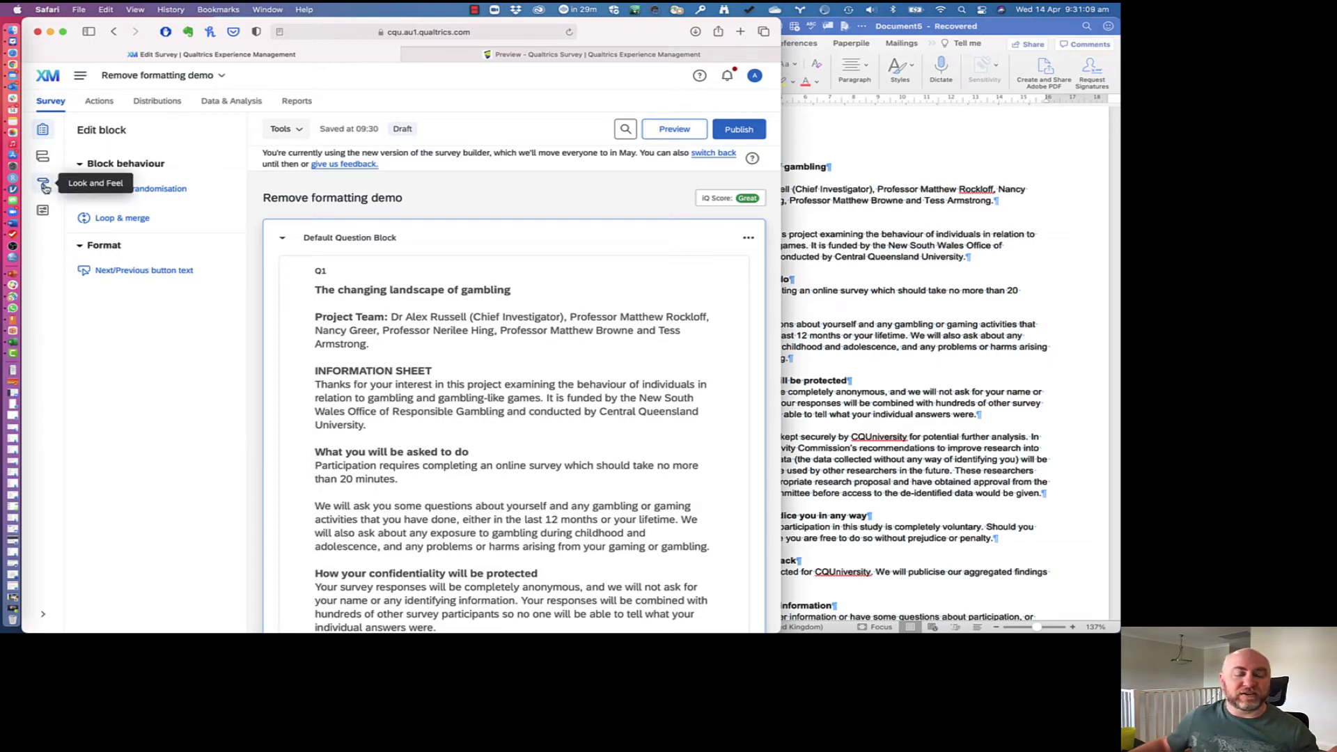
left_click(44, 187)
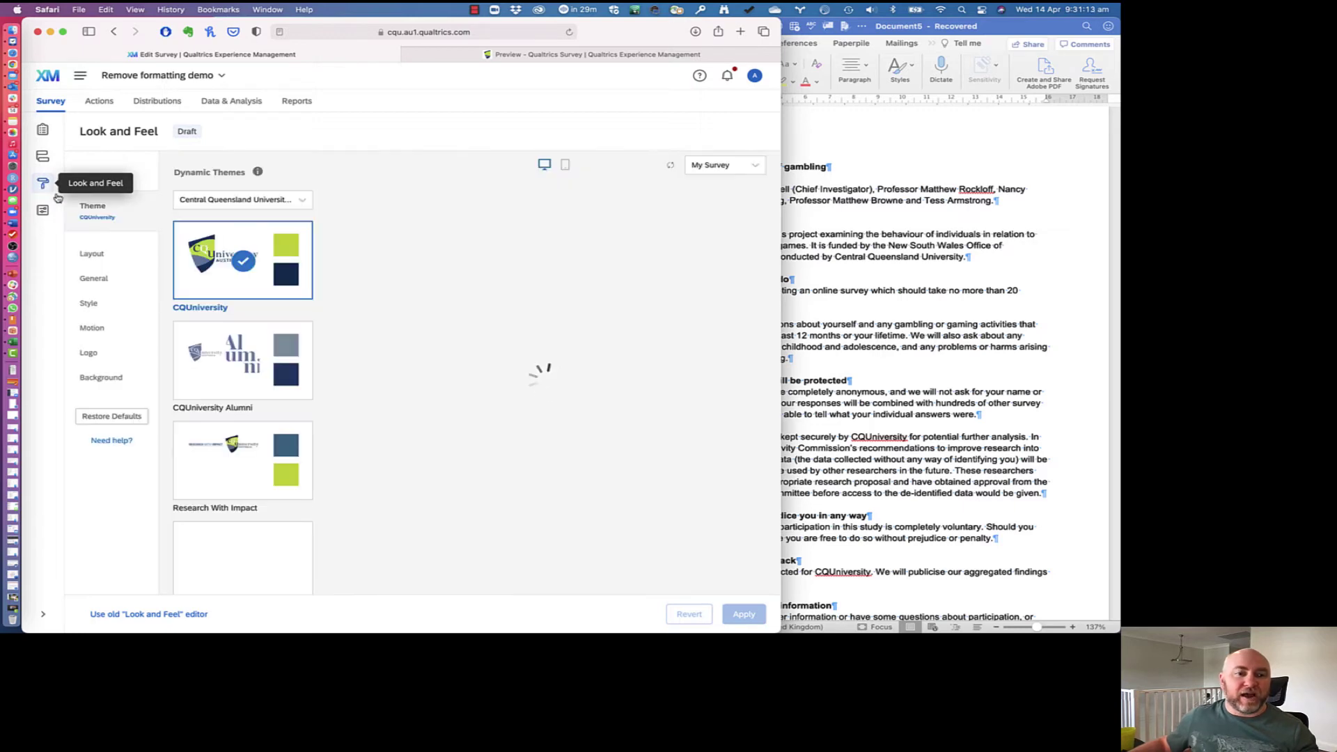
left_click(117, 308)
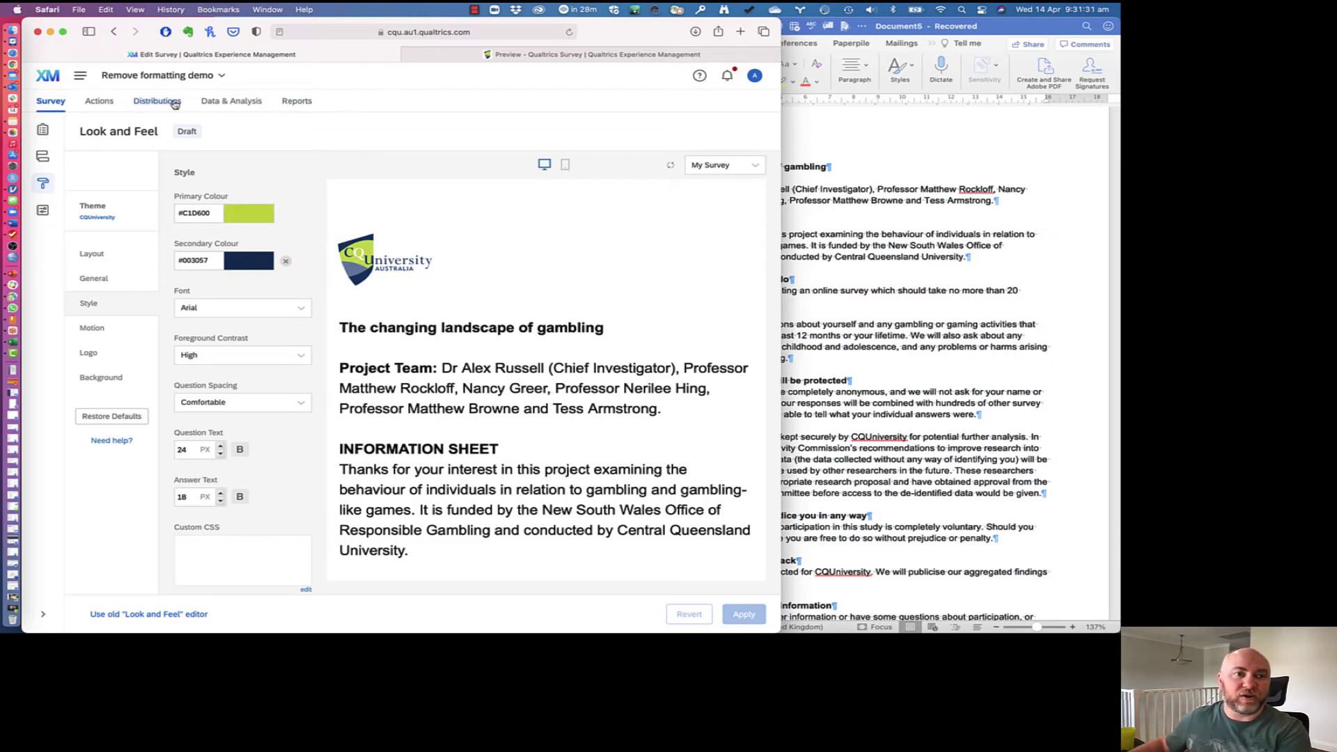
left_click(43, 130)
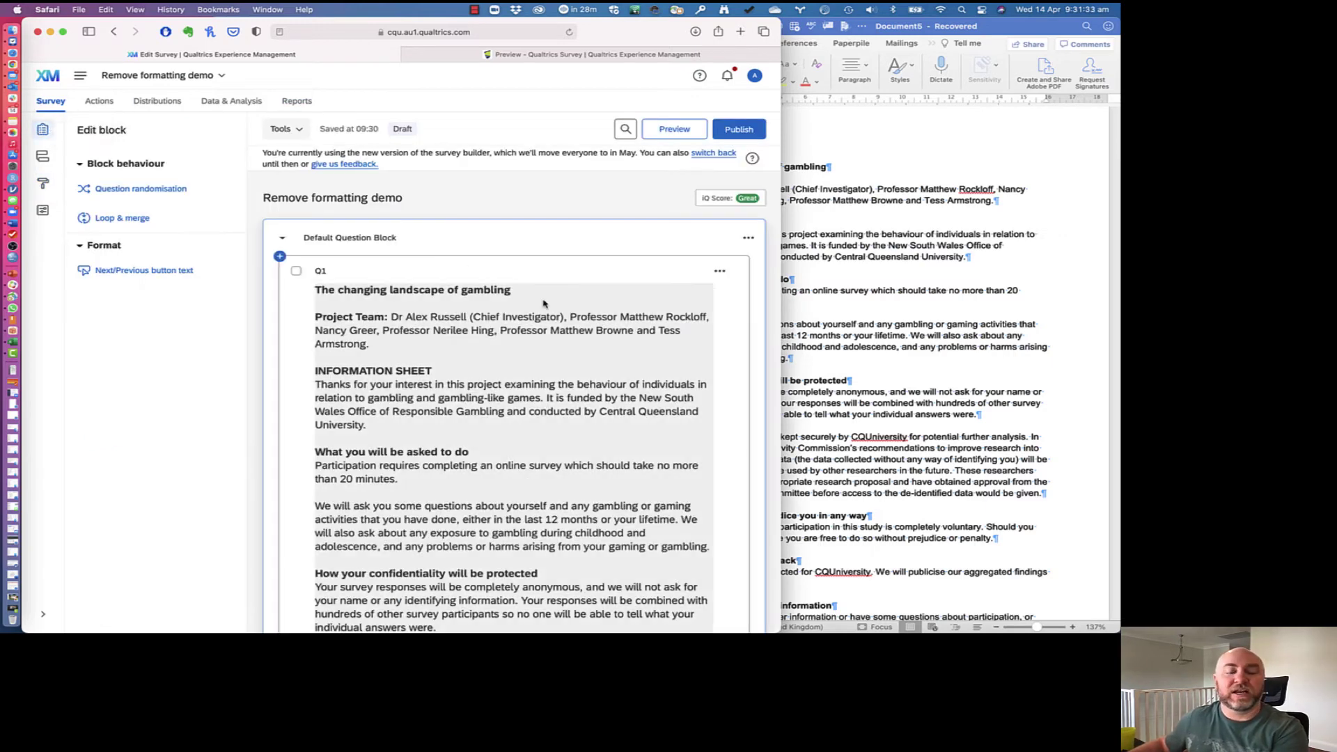
Step: In Q1's Rich Content Editor, remove all bold and italic formatting from the text
left_click(453, 327)
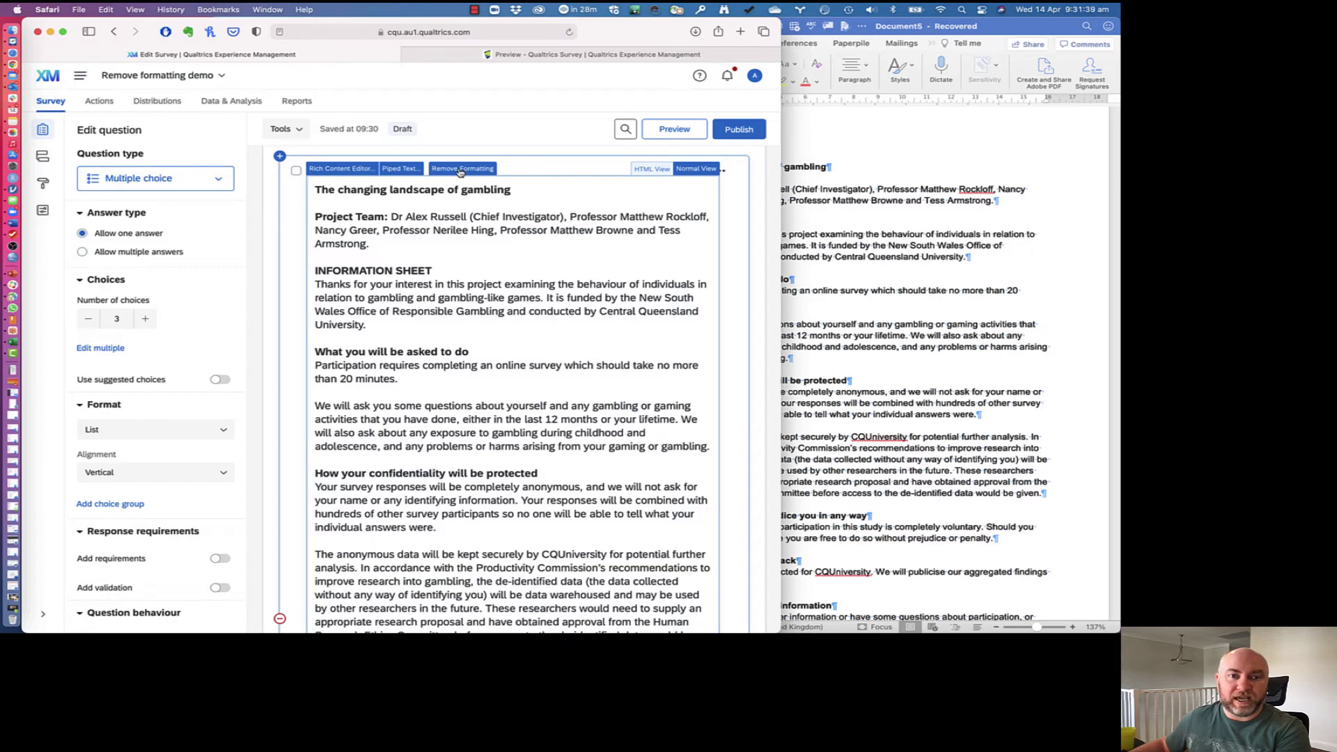
left_click(355, 171)
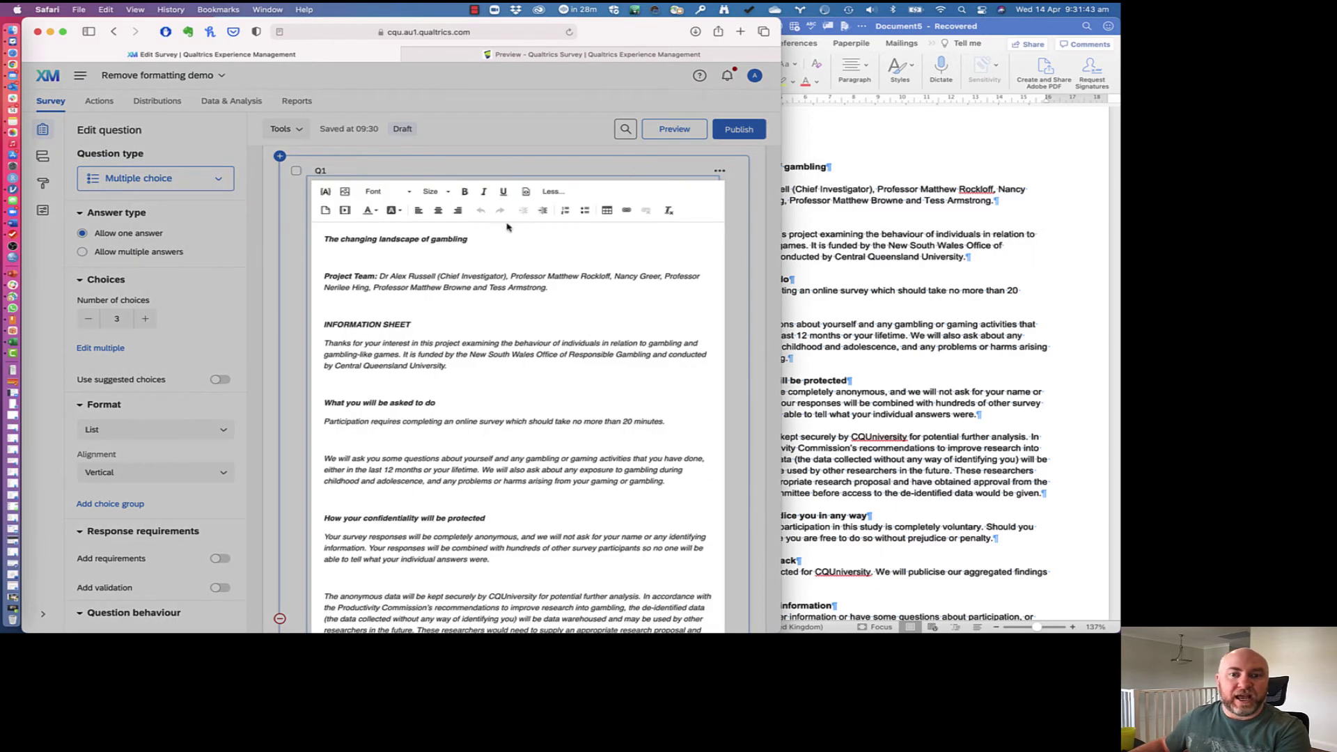
left_click(670, 213)
key("super+a")
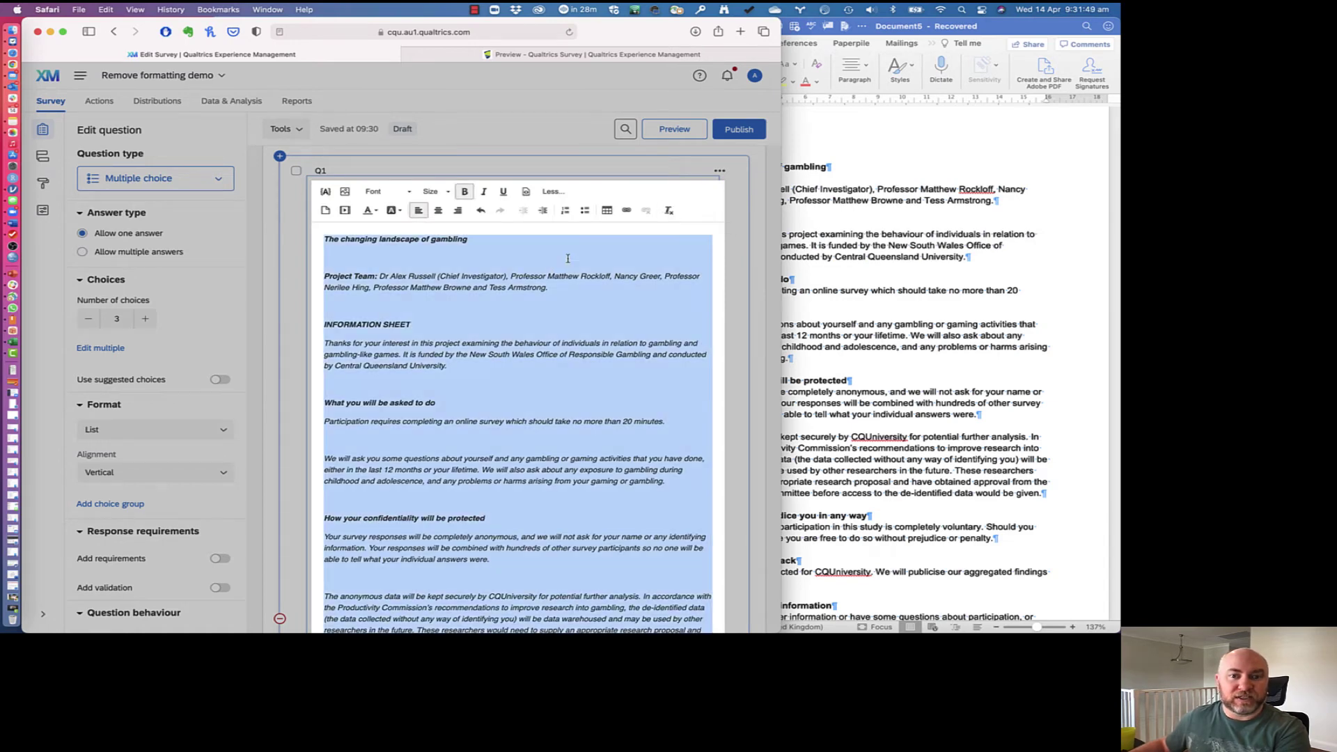
left_click(670, 213)
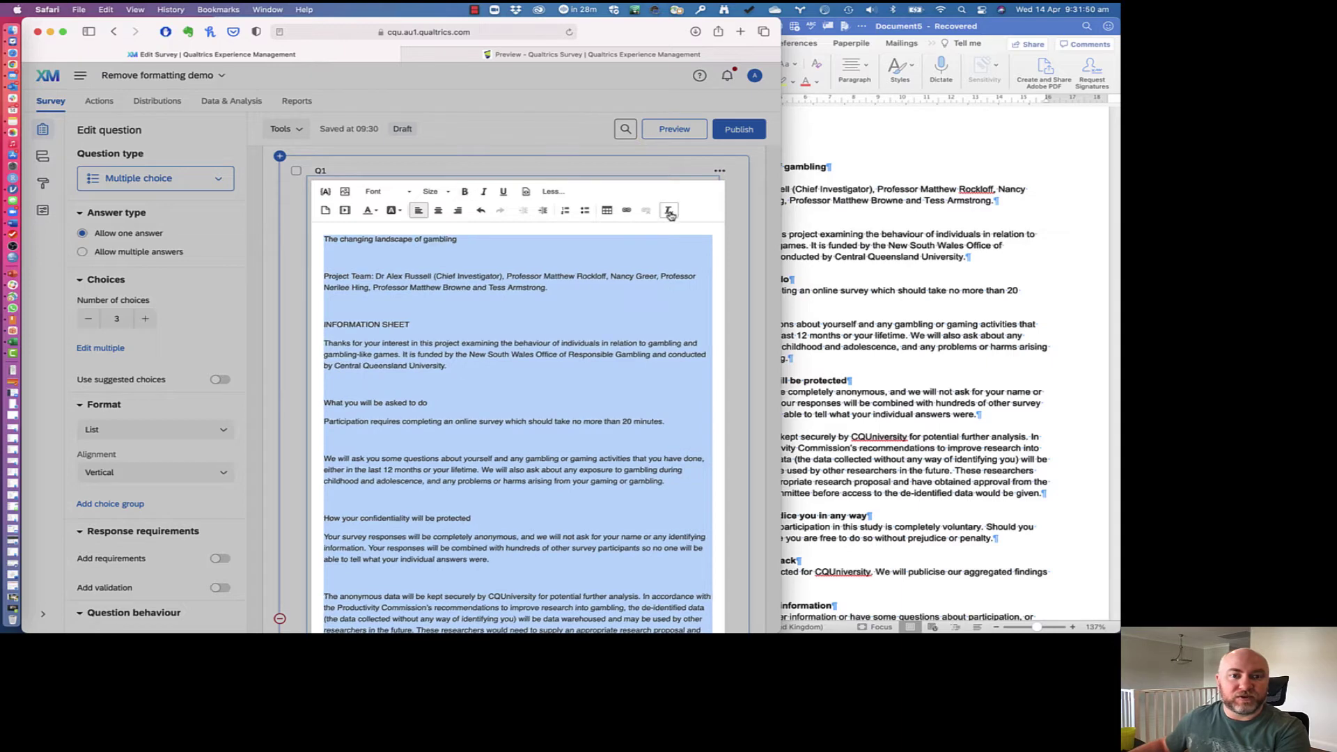
left_click(432, 268)
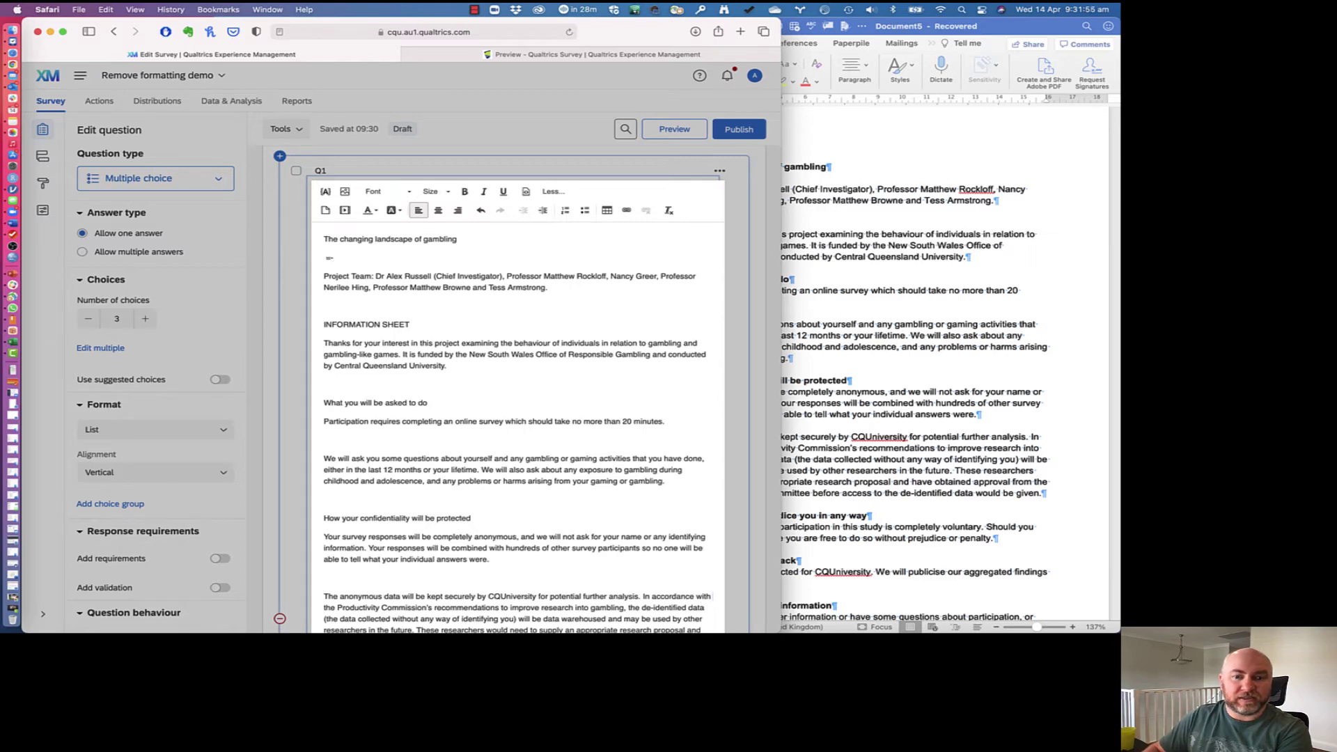
Step: Delete the empty line under the title, keeping Project Team on its own line
key("BackSpace")
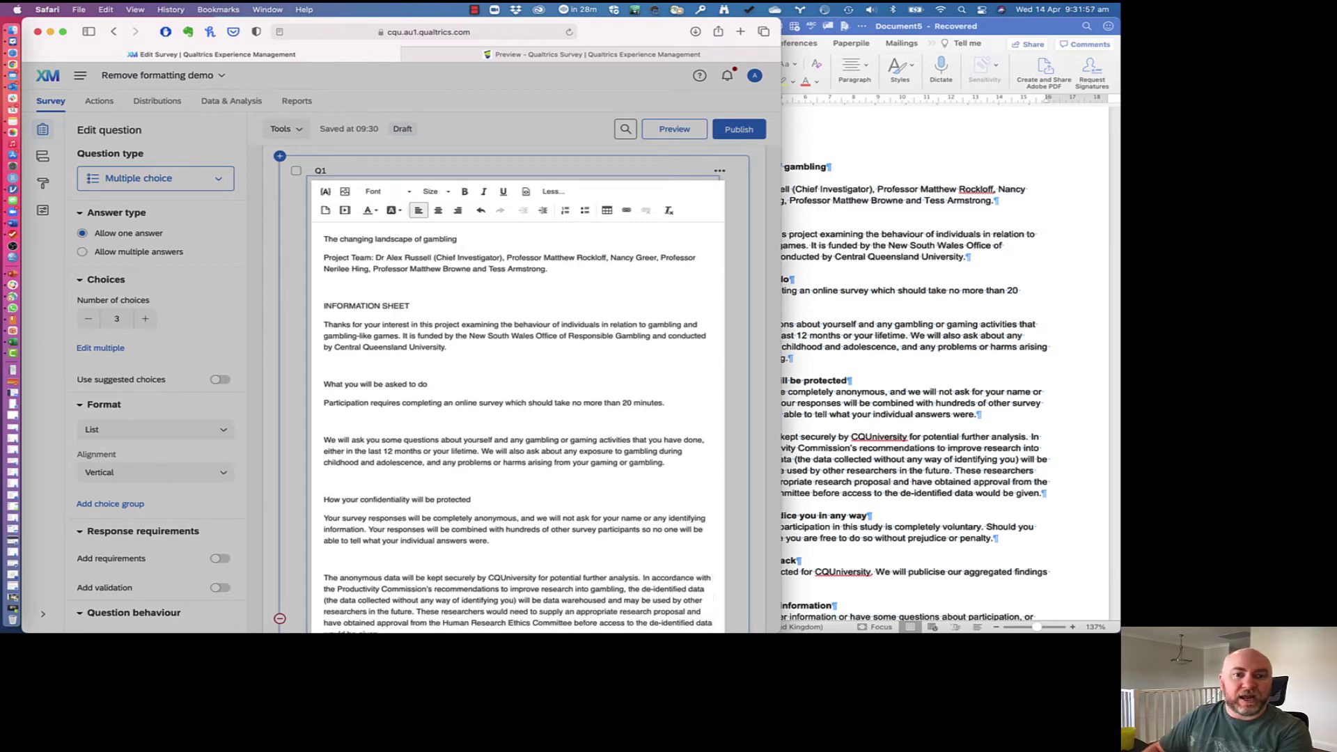
key("Delete")
key("Return")
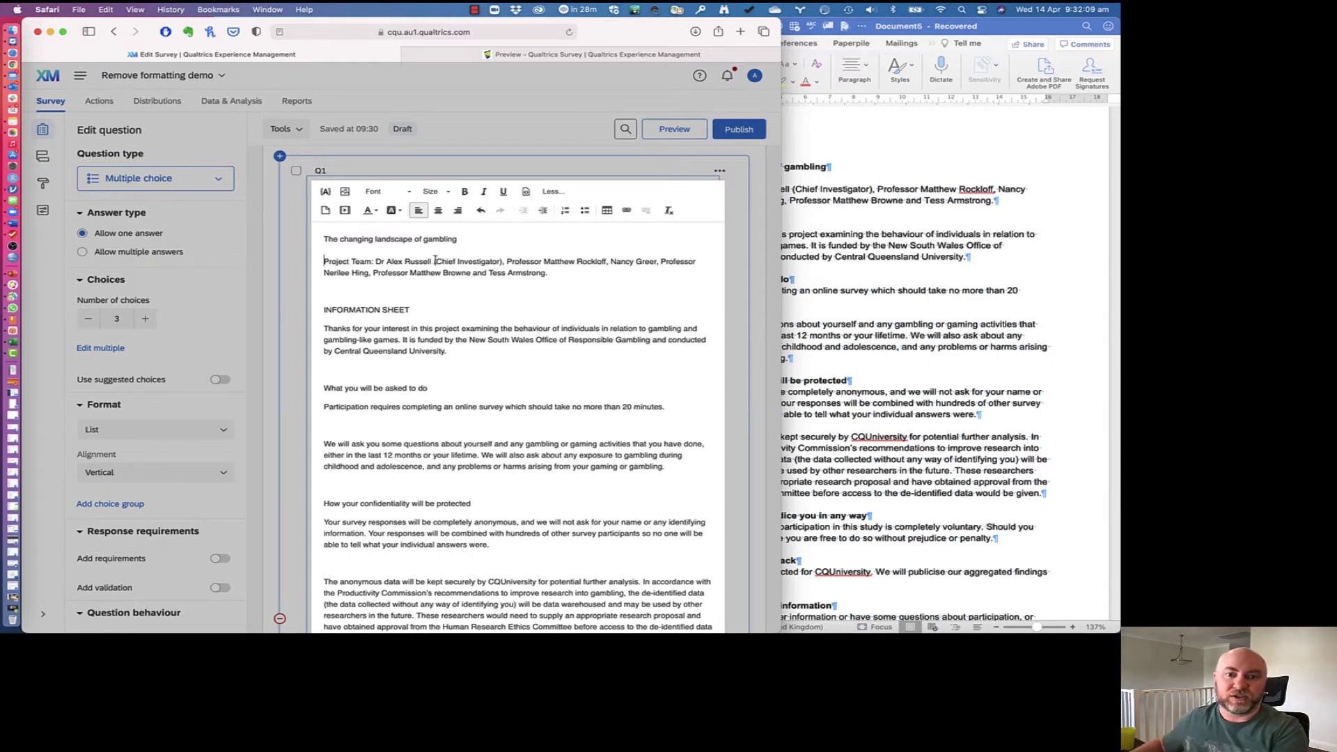
Step: Make the title line and the 'Project Team:' label bold
left_click(975, 261)
left_click(507, 264)
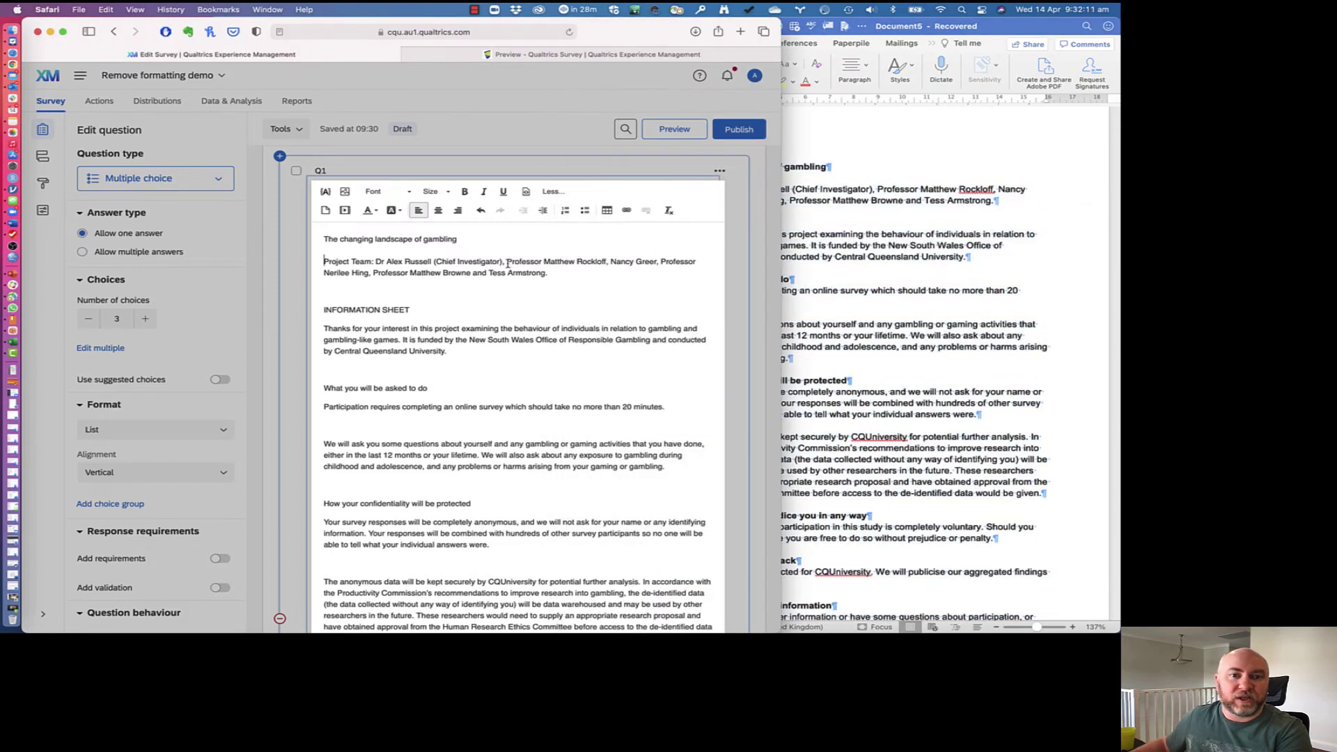
key("super+shift+Left")
key("super+b")
left_click(373, 263)
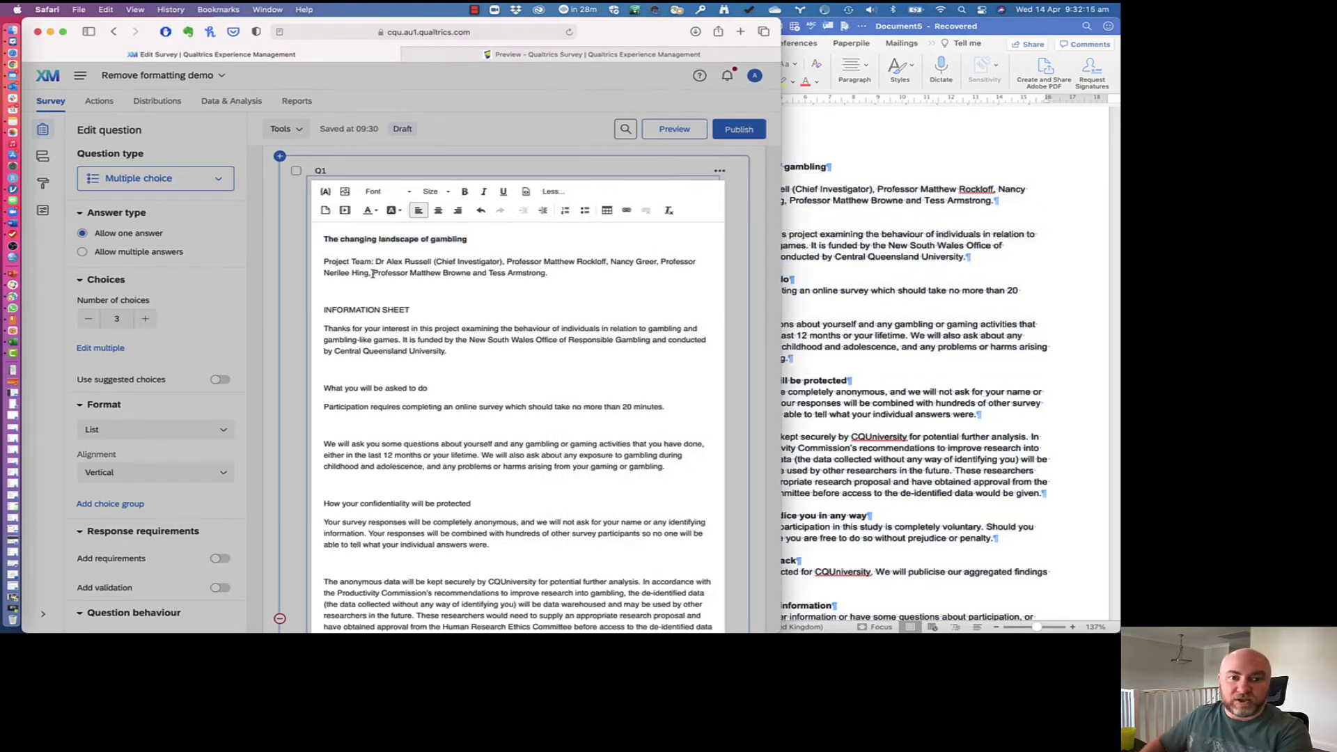
key("super+shift+Left")
key("super+b")
Step: Remove the blank line above 'INFORMATION SHEET' and make that heading bold
key("Down")
key("Down")
key("Down")
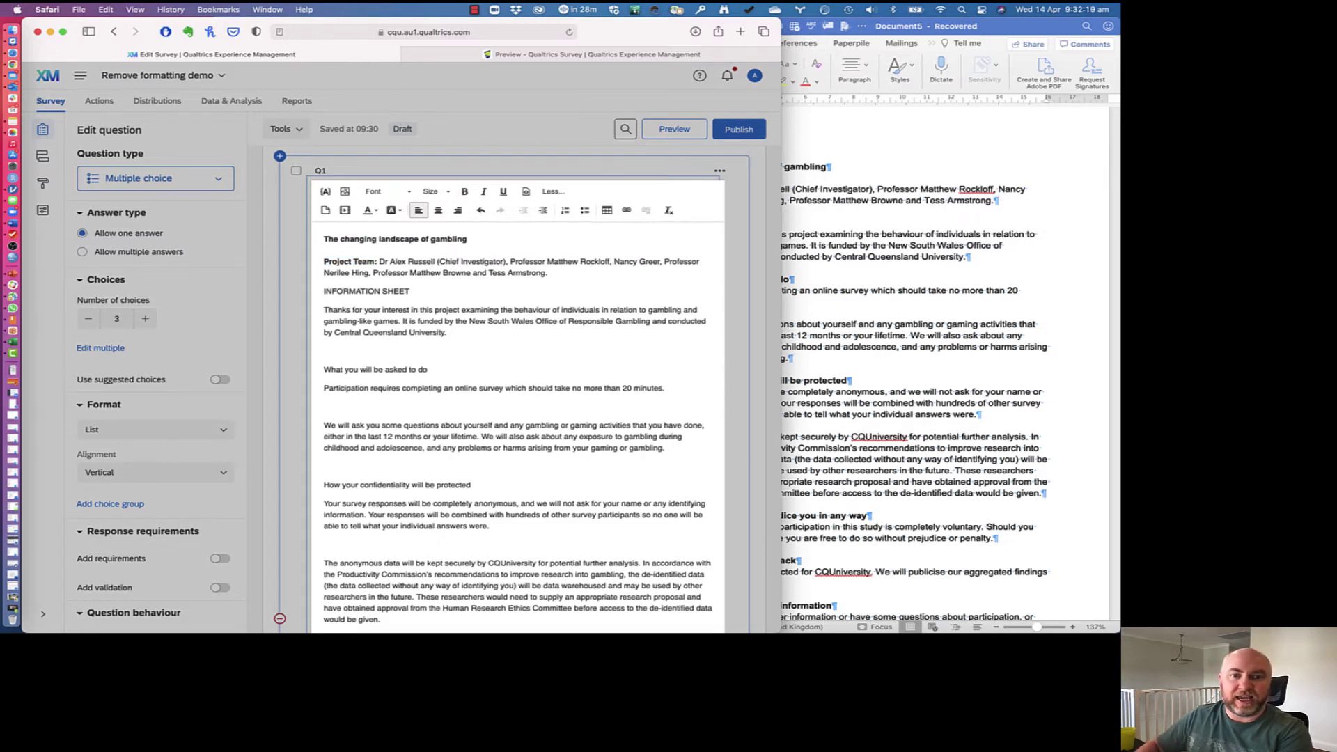
key("Delete")
key("super+shift+Right")
key("super+b")
key("Down")
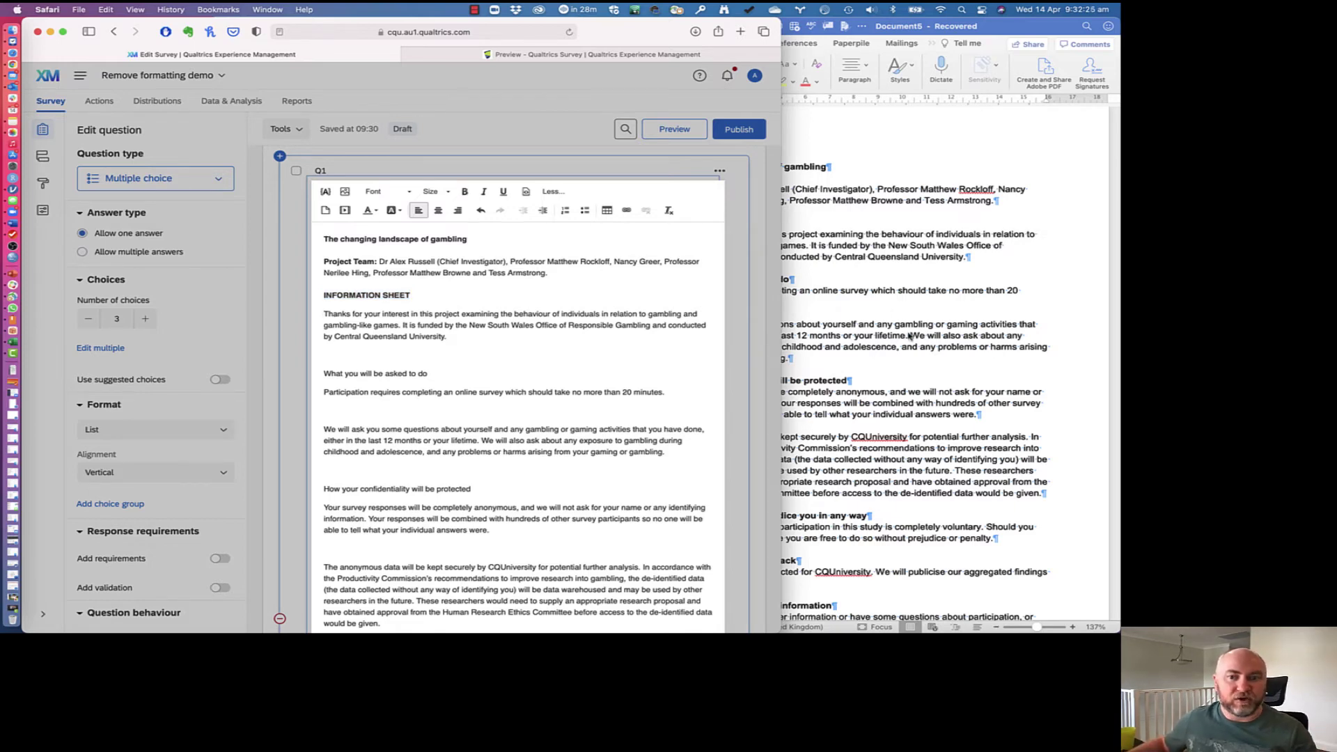
key("super+Tab")
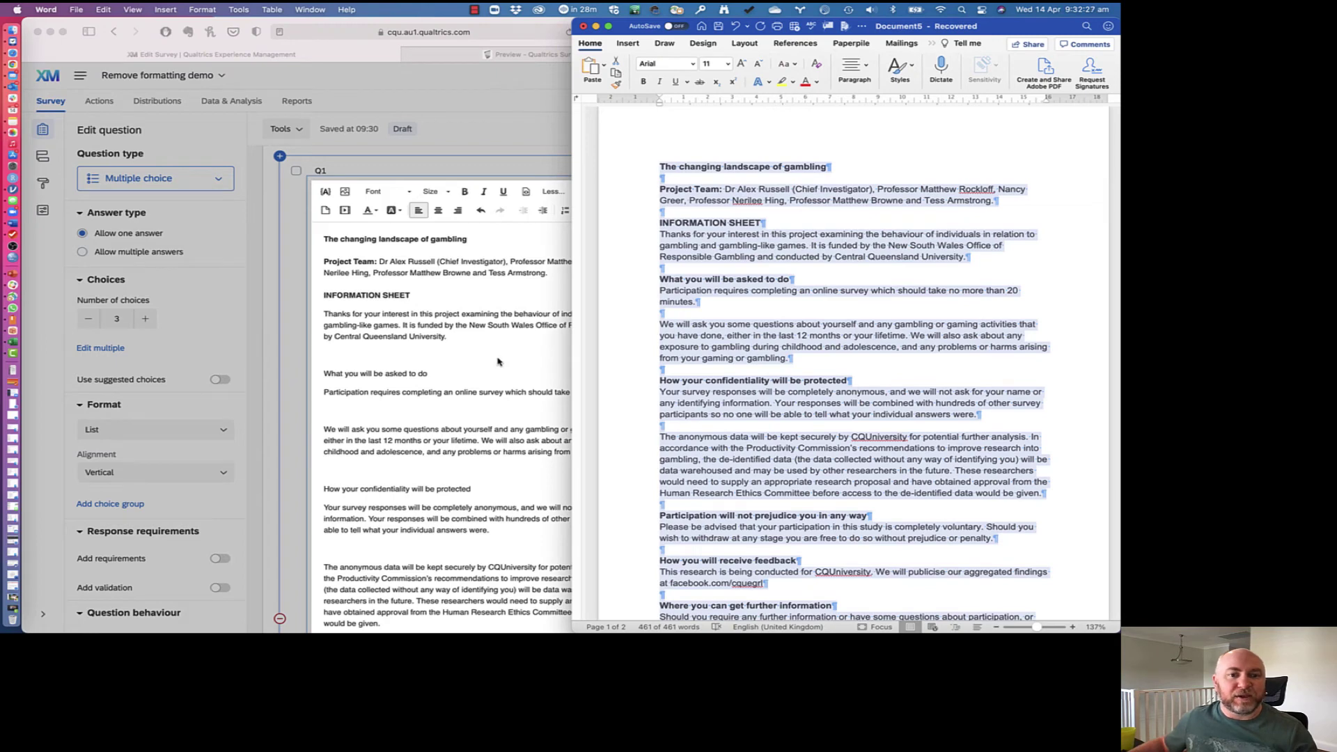
key("super+Tab")
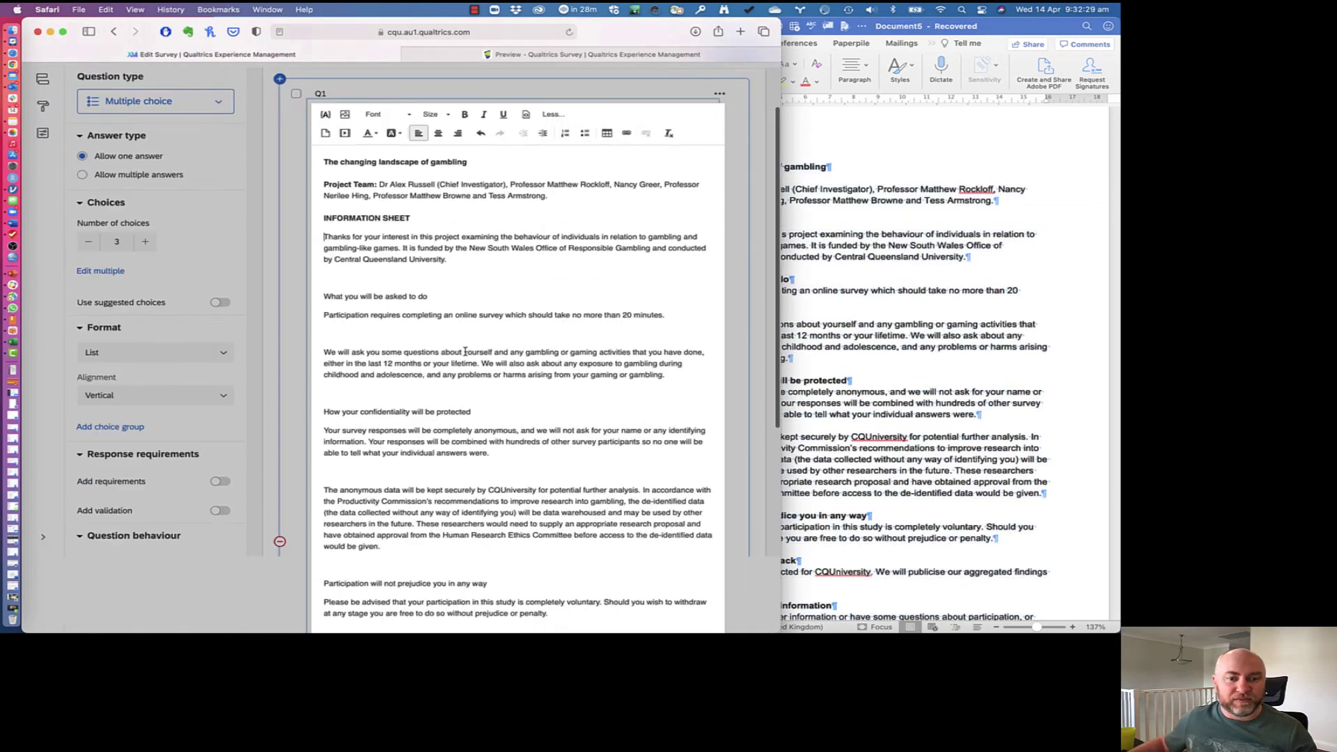
Step: Select the contact e-mail address and start an E-mail type link for it
scroll(464, 352, "down", 5)
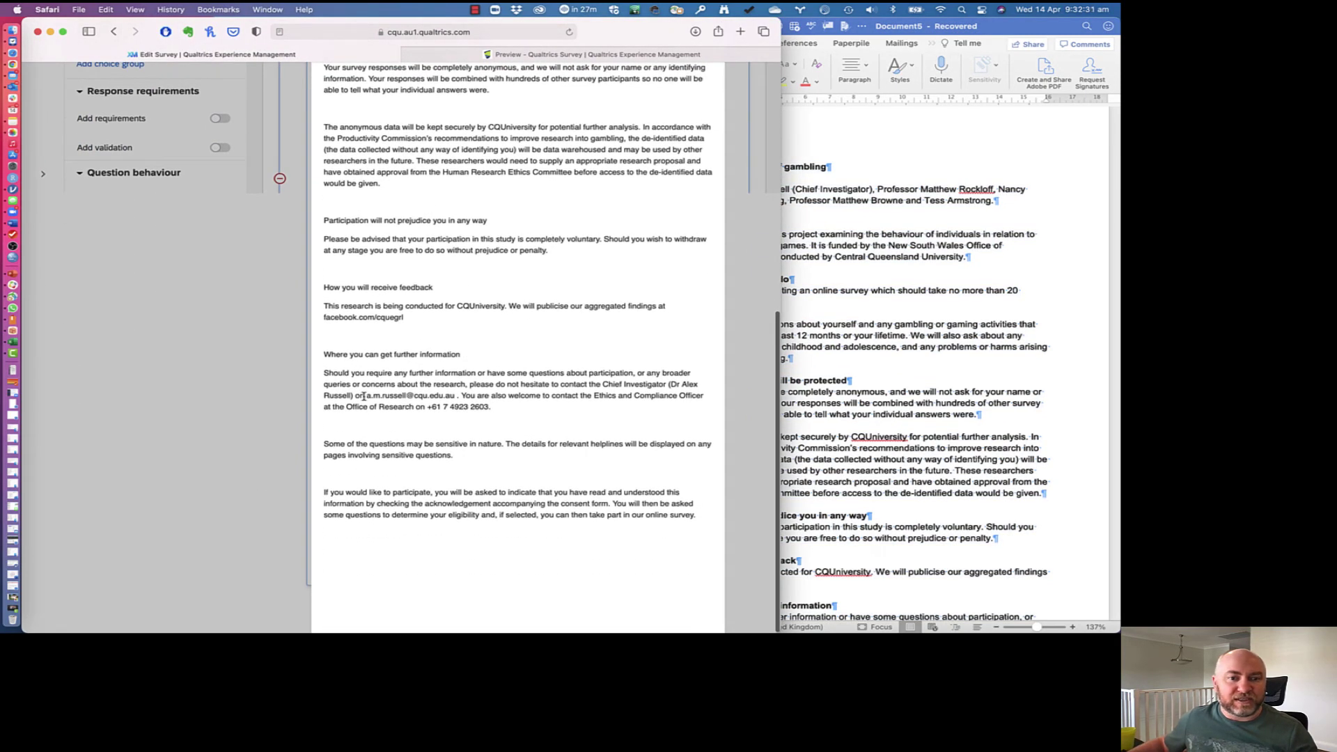
left_click_drag(366, 395, 455, 395)
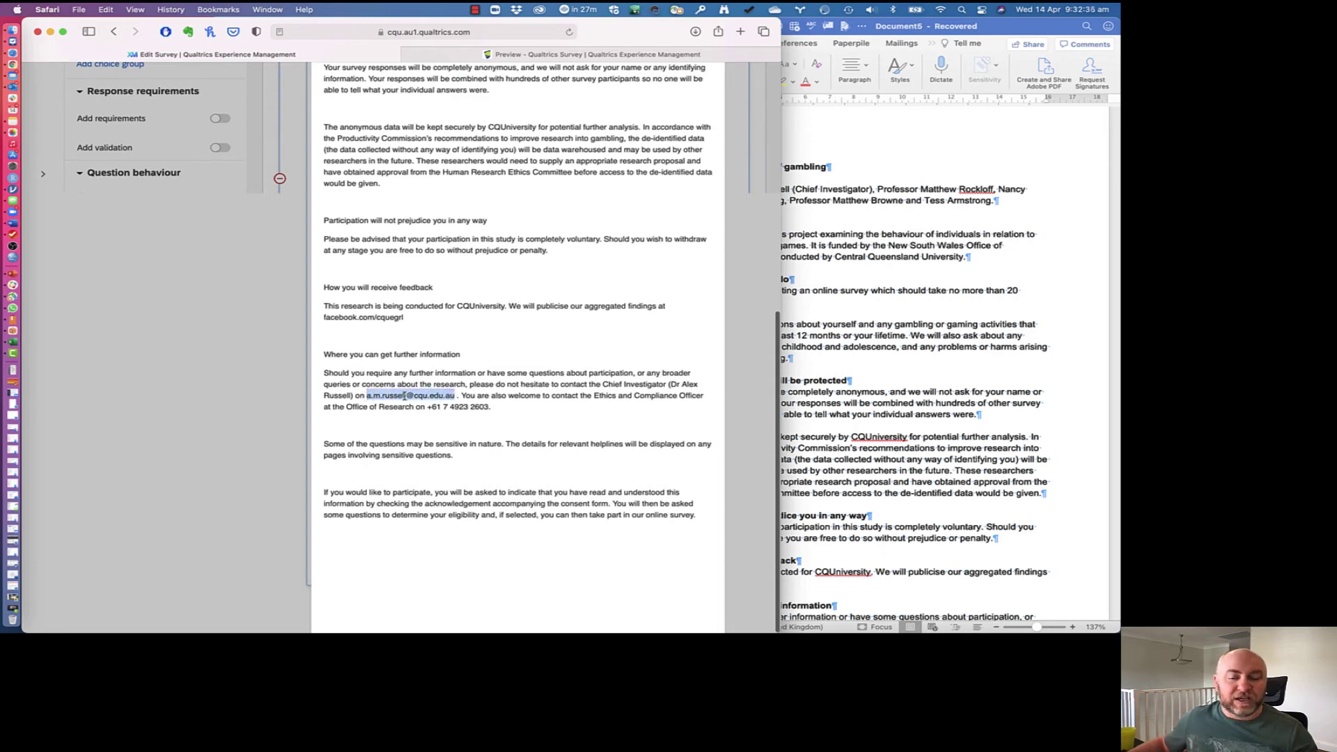
scroll(487, 313, "up", 10)
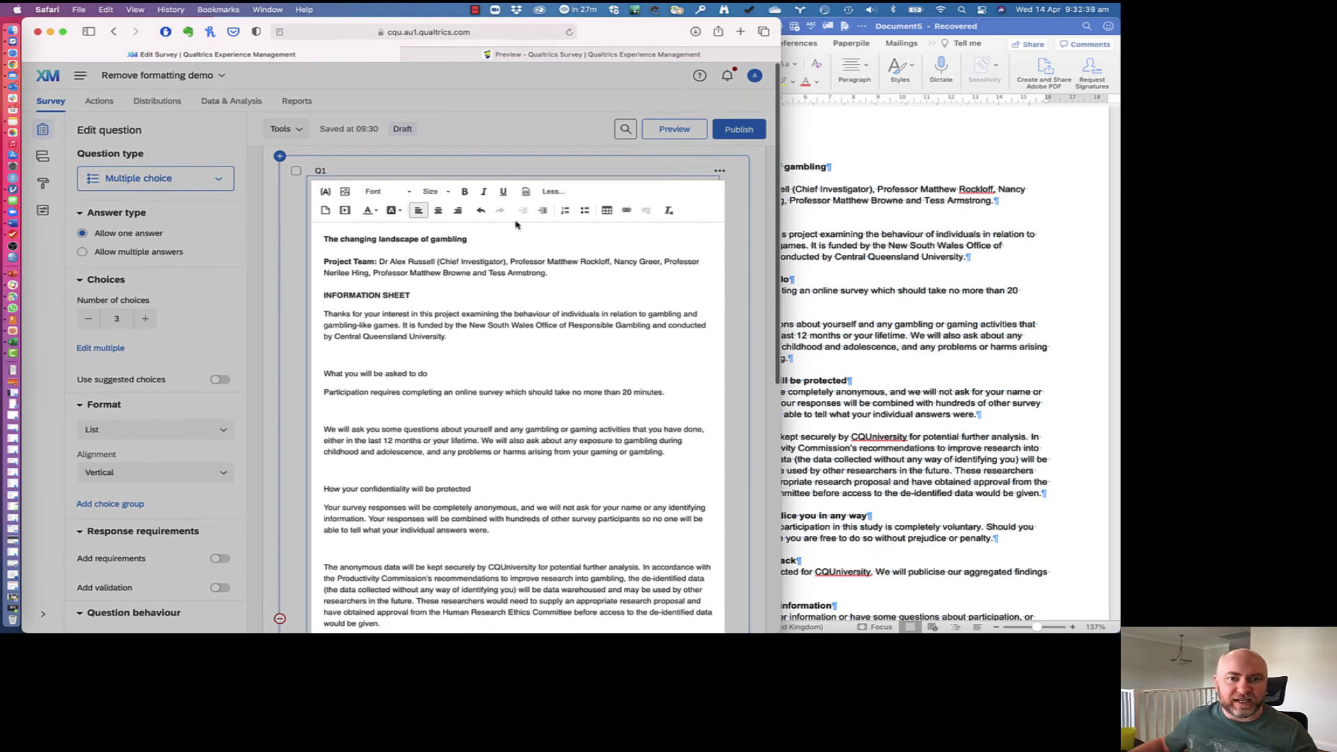
left_click(623, 213)
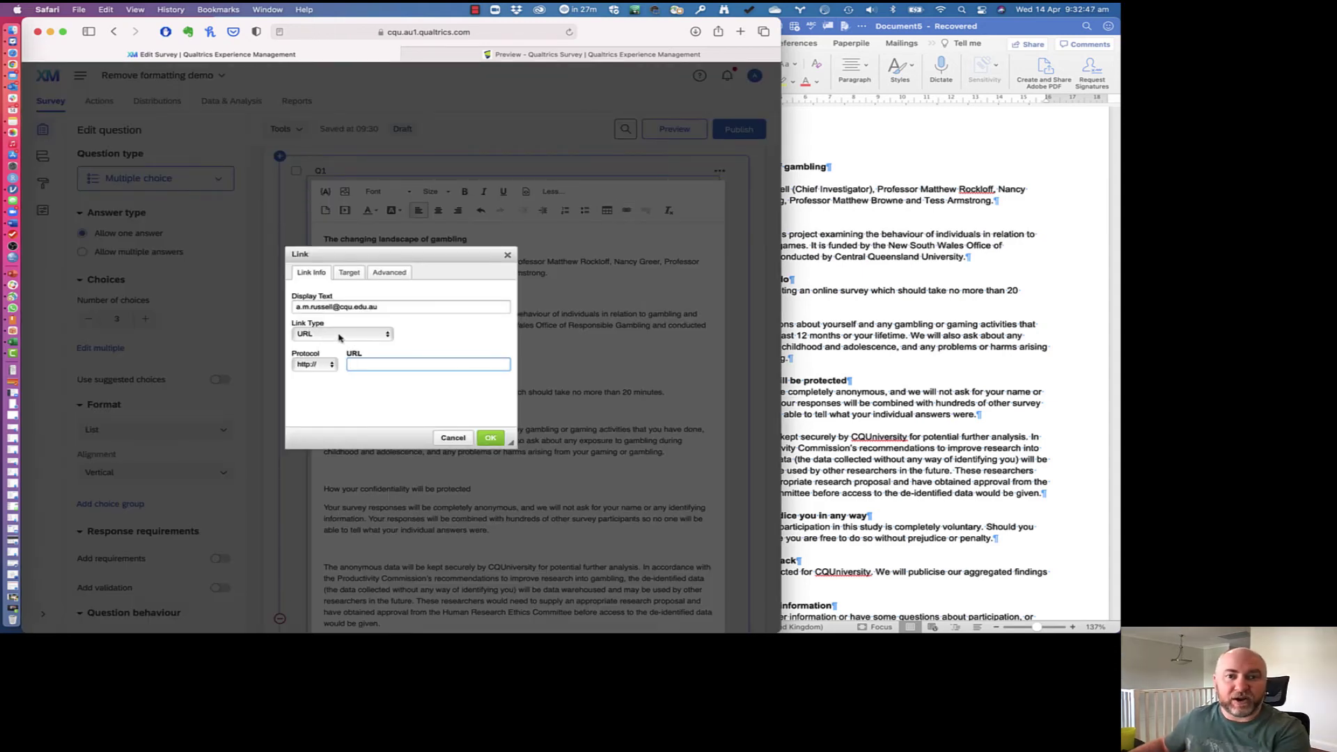
left_click(339, 337)
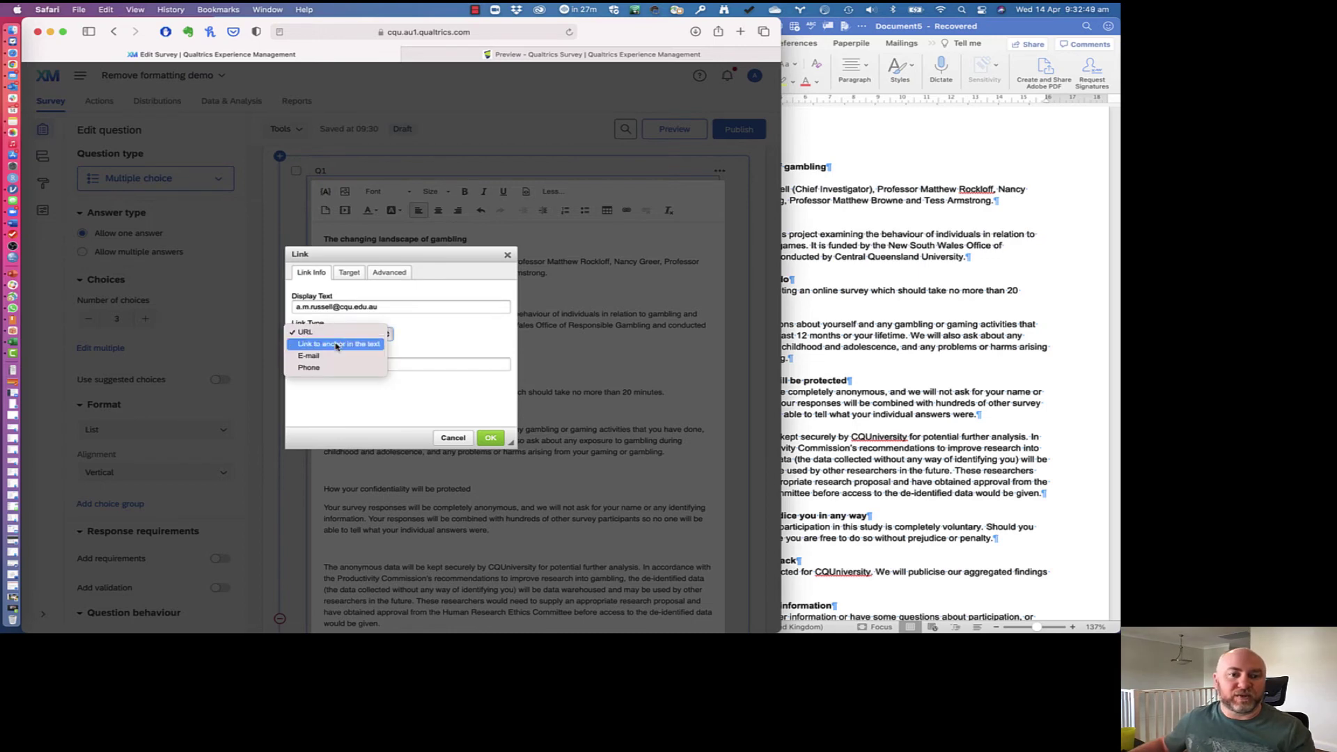
key("Escape")
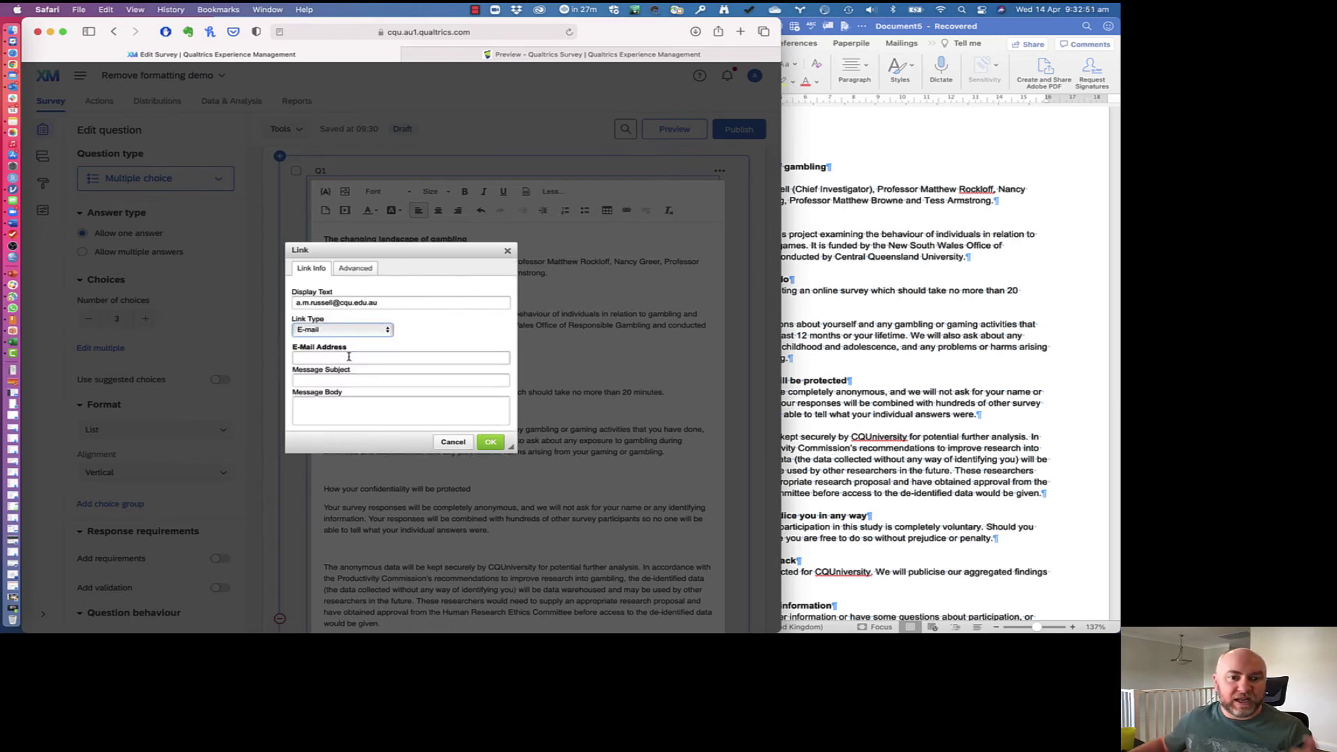
left_click(349, 357)
Step: Enter the contact's e-mail address and subject 'Changing landscapes survey', then confirm the link
key("super+v")
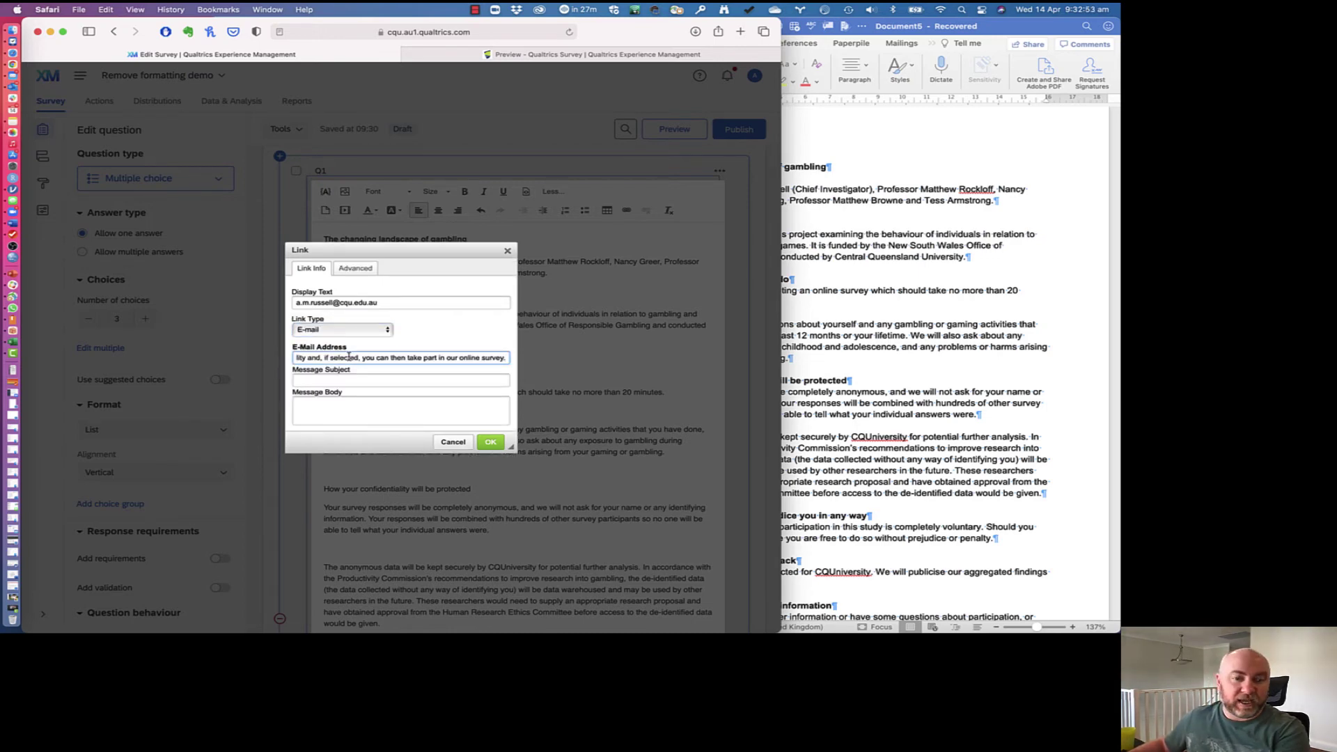
key("super+z")
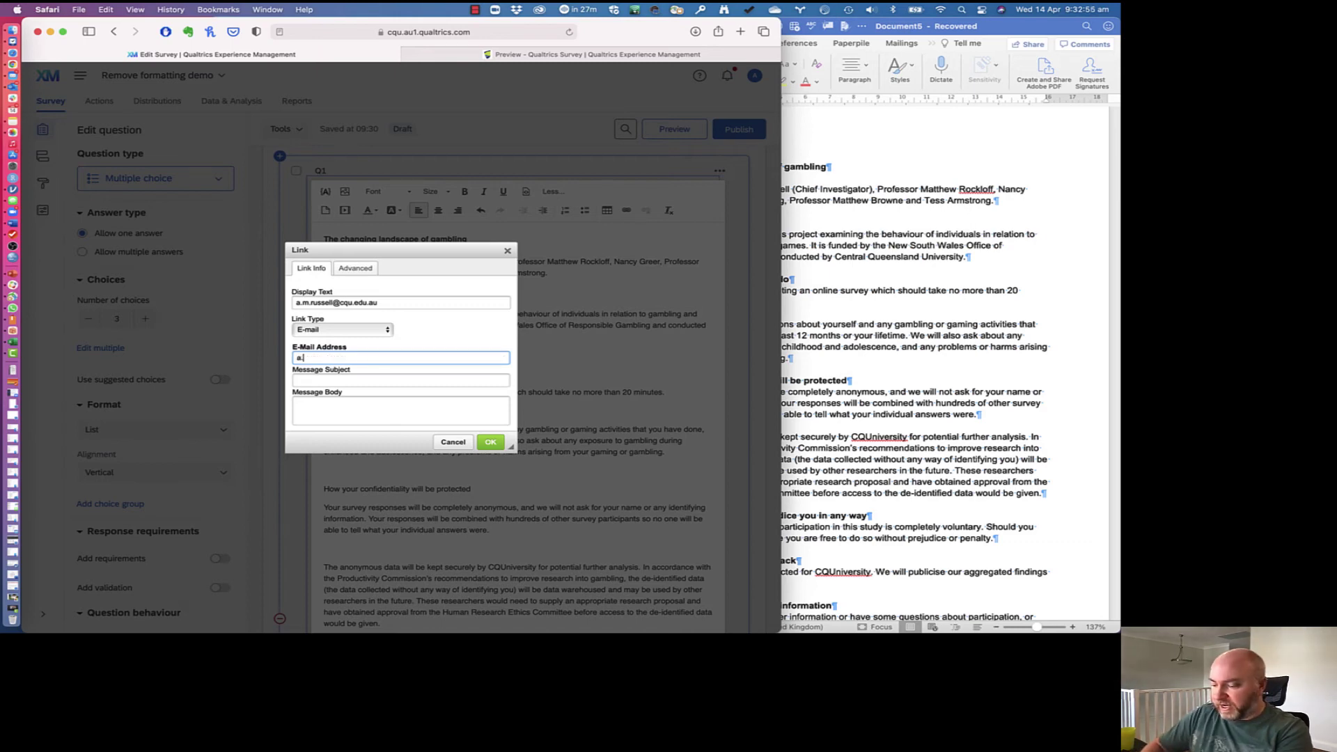
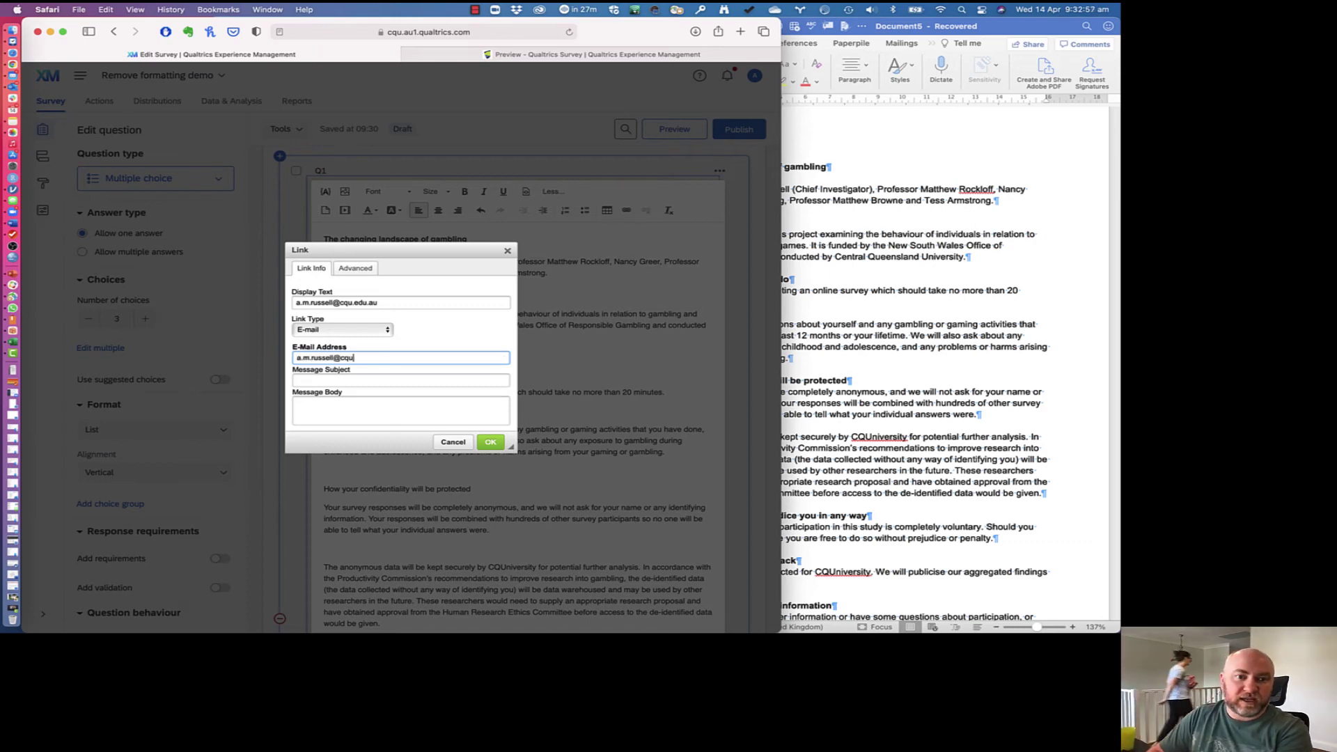
key("Tab")
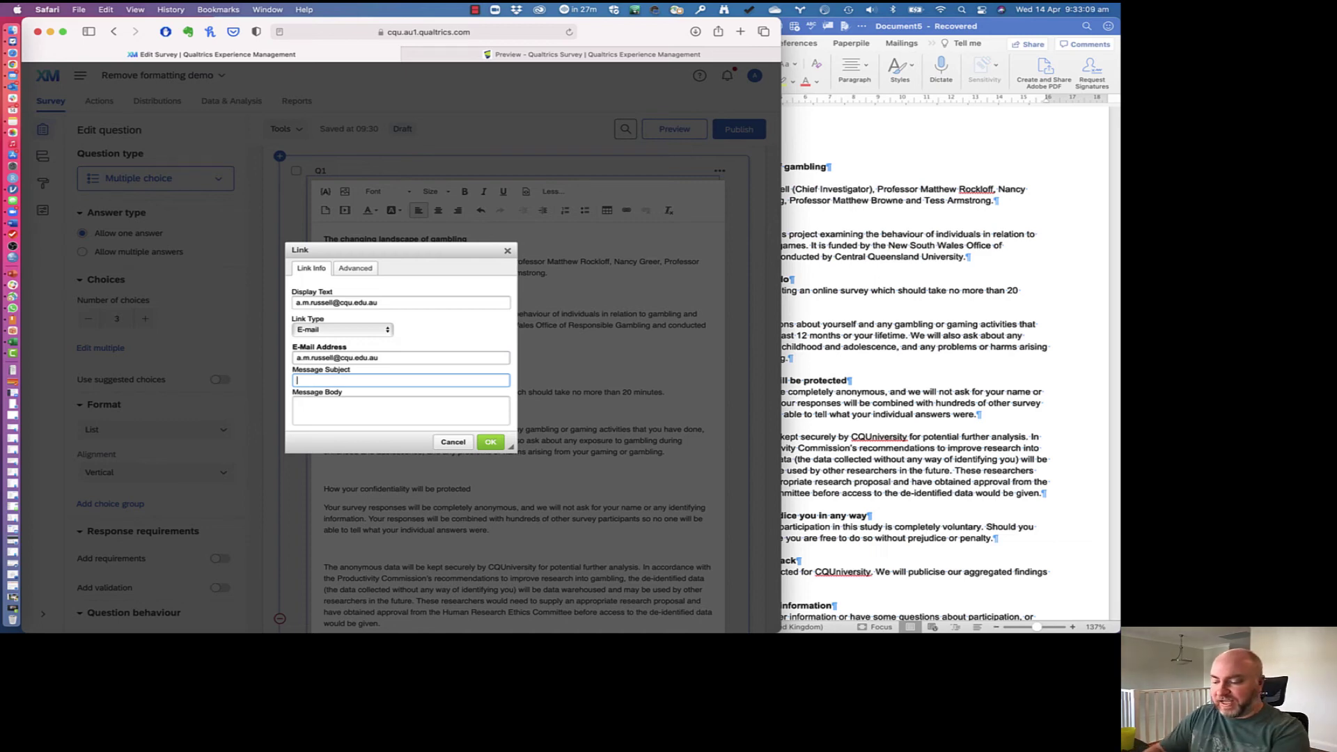
type("Changing lands")
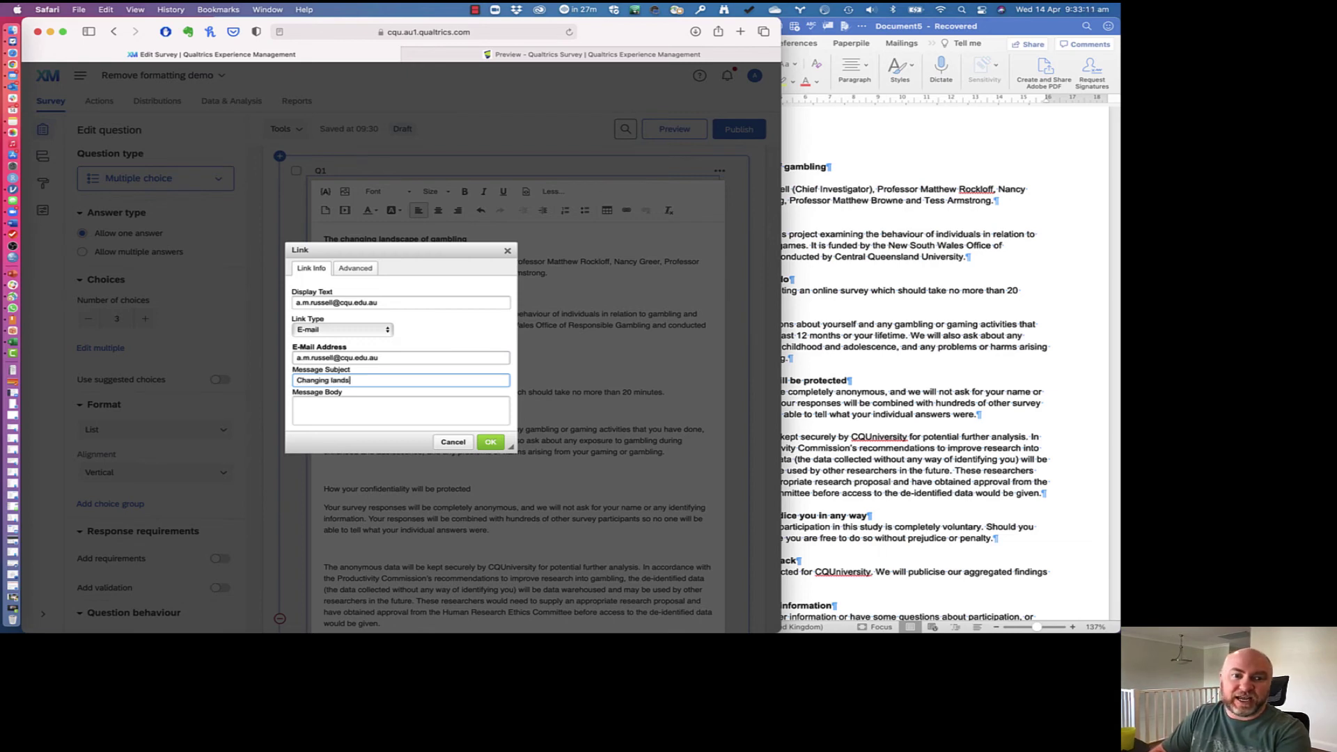
type("capes survey")
key("Tab")
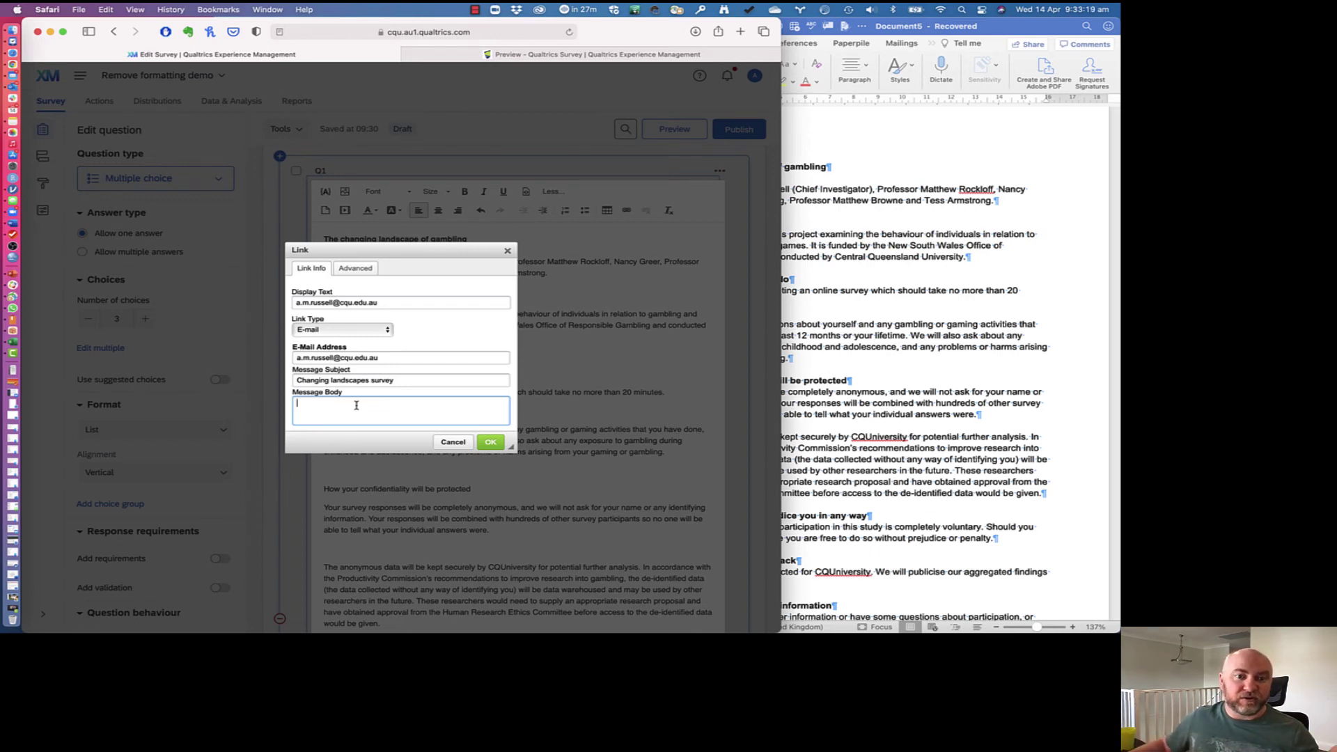
left_click(491, 444)
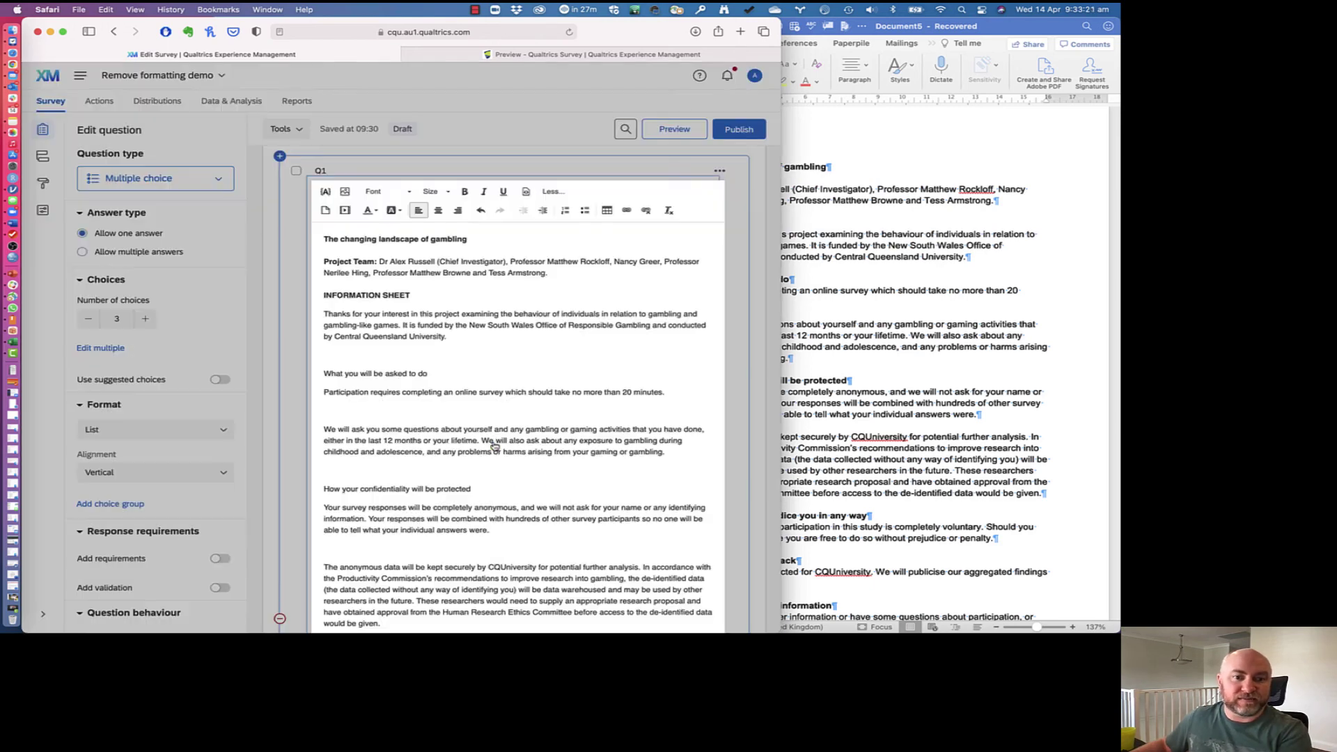
Step: Save Q1's formatted information sheet and open the survey preview
left_click(293, 250)
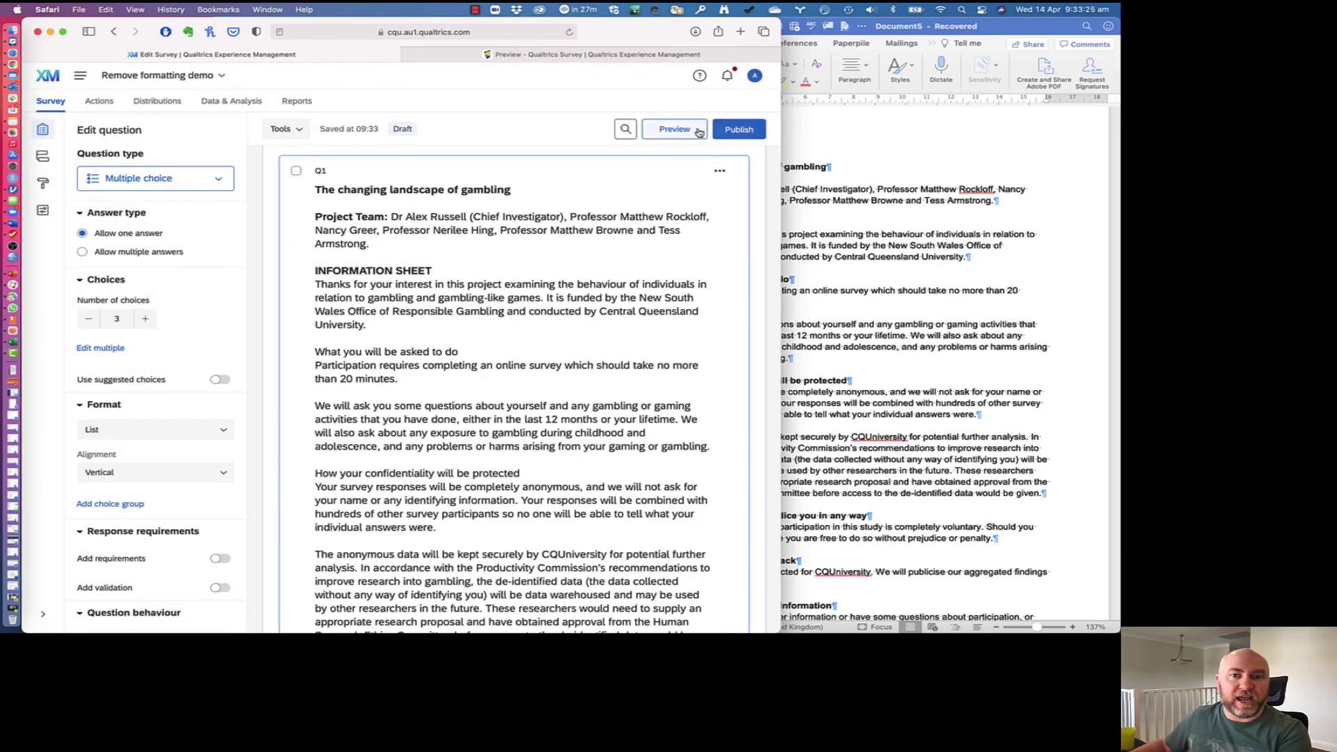
left_click(680, 130)
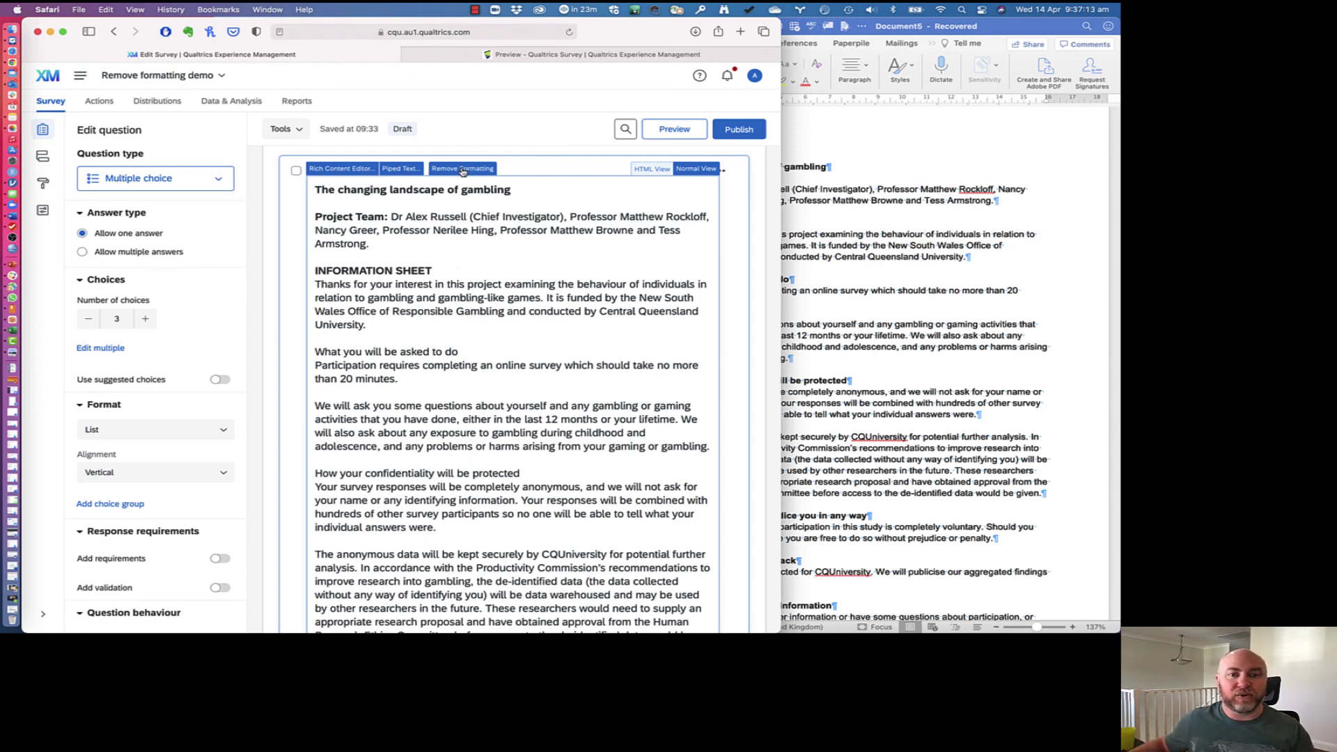
left_click(342, 168)
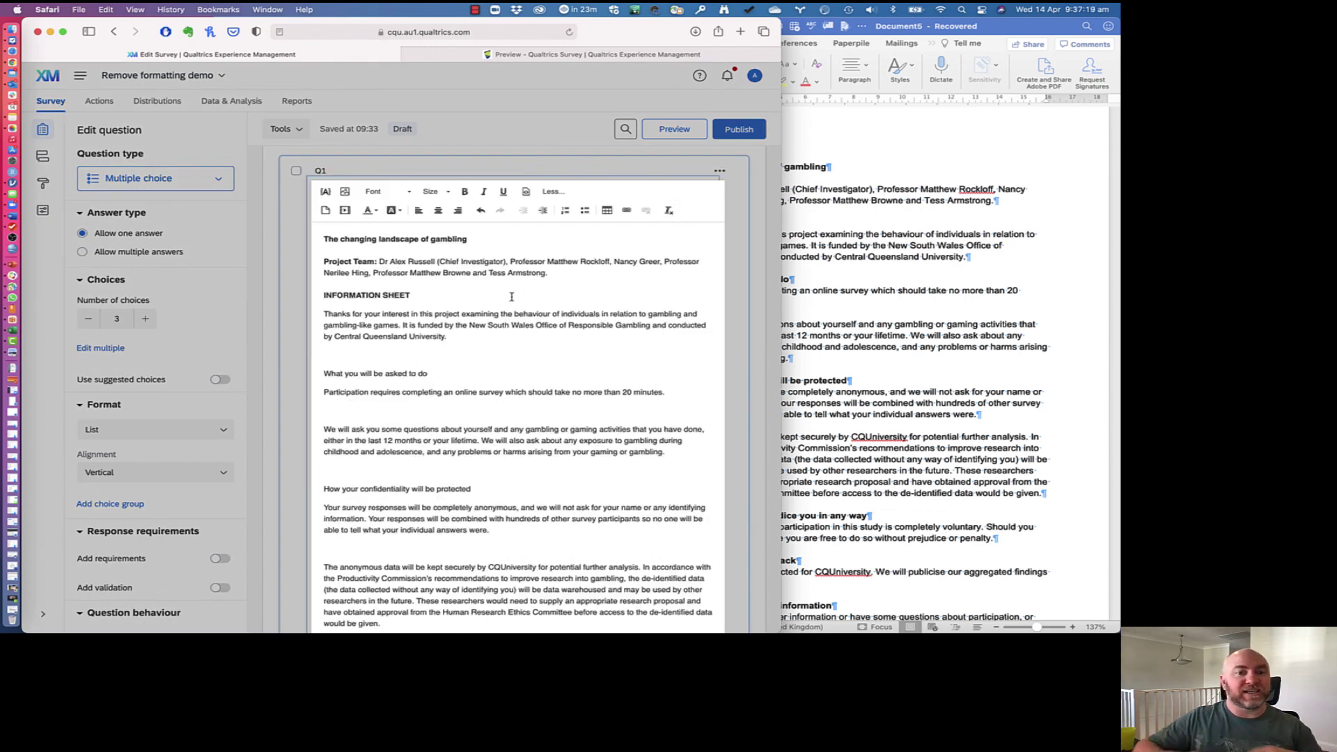
scroll(511, 296, "down", 10)
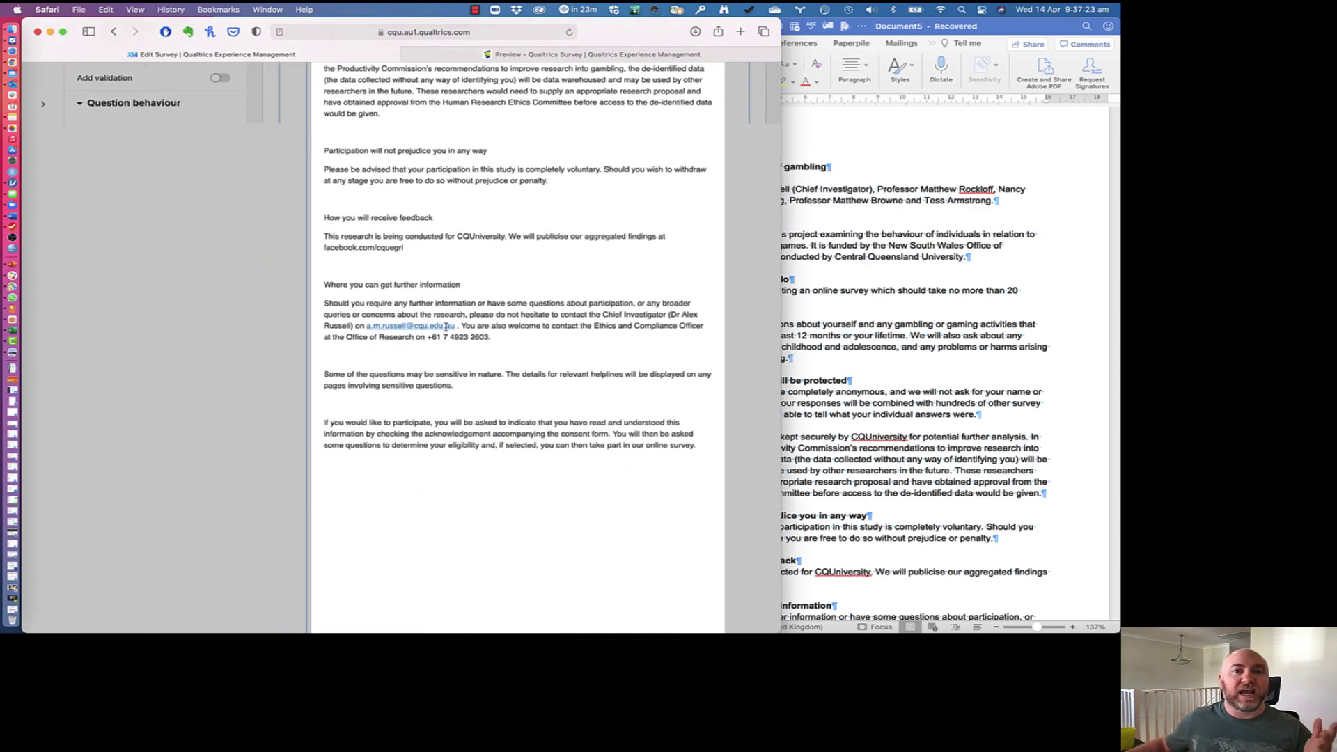